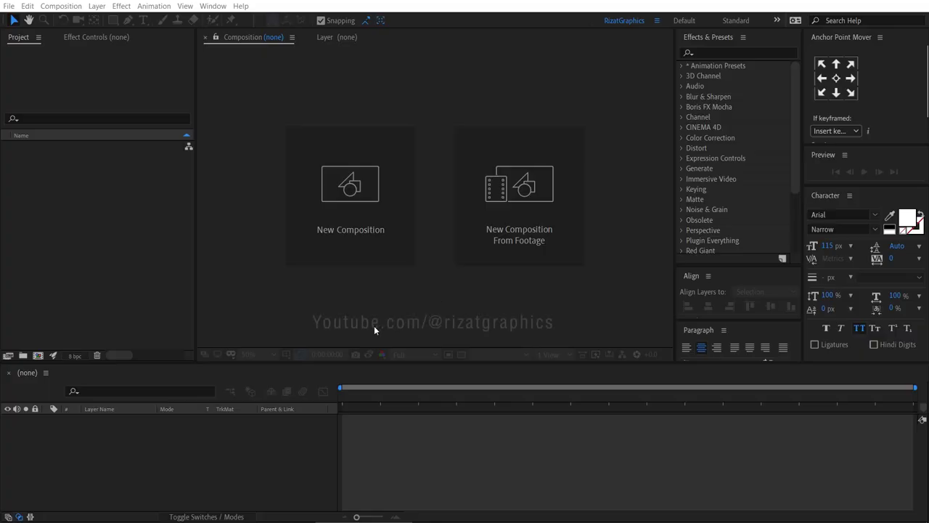
- Import the Cinematic.wav audio file into the project
{"action": "left_click", "coordinate": [9, 7]}
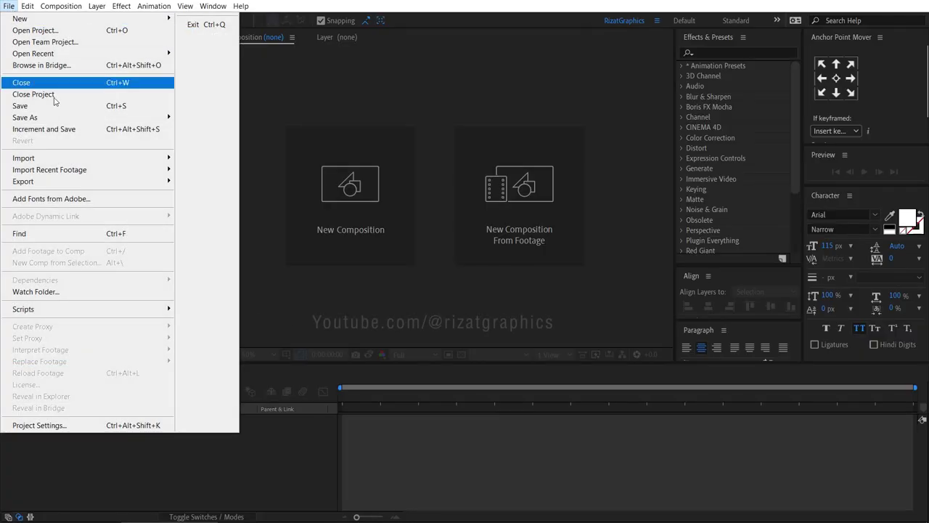
{"action": "mouse_move", "coordinate": [108, 159]}
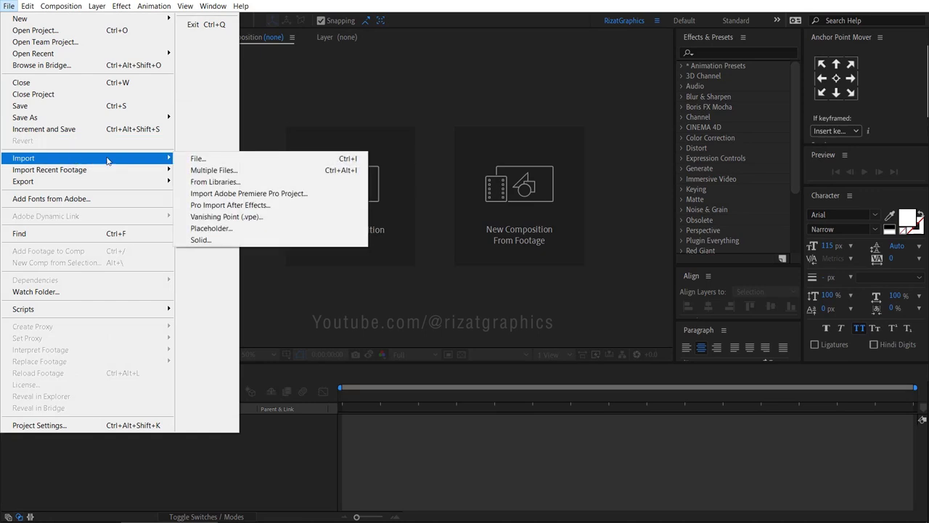
{"action": "left_click", "coordinate": [230, 158]}
{"action": "left_click", "coordinate": [138, 100]}
{"action": "left_click", "coordinate": [365, 369]}
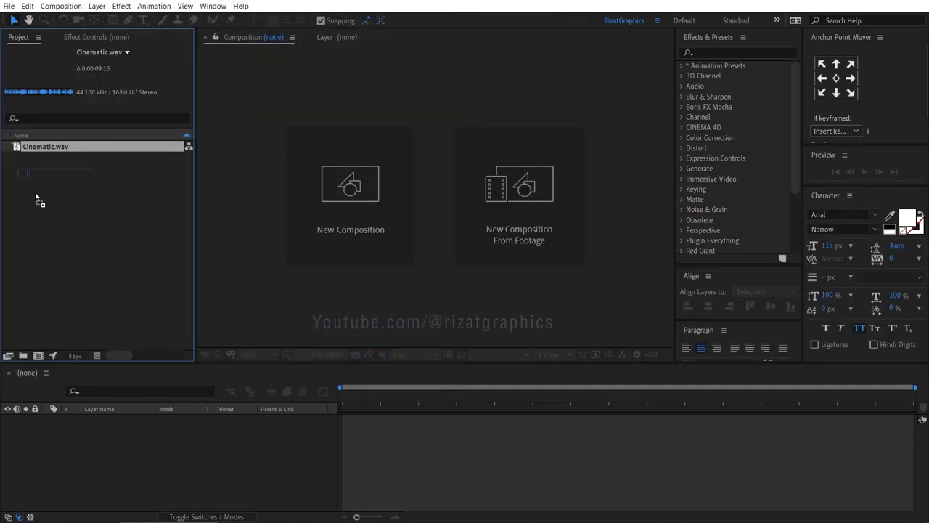
- Build a Cinematic composition from Cinematic.wav, preview the audio, and return to the start
{"action": "left_click_drag", "start_coordinate": [37, 212], "coordinate": [43, 356]}
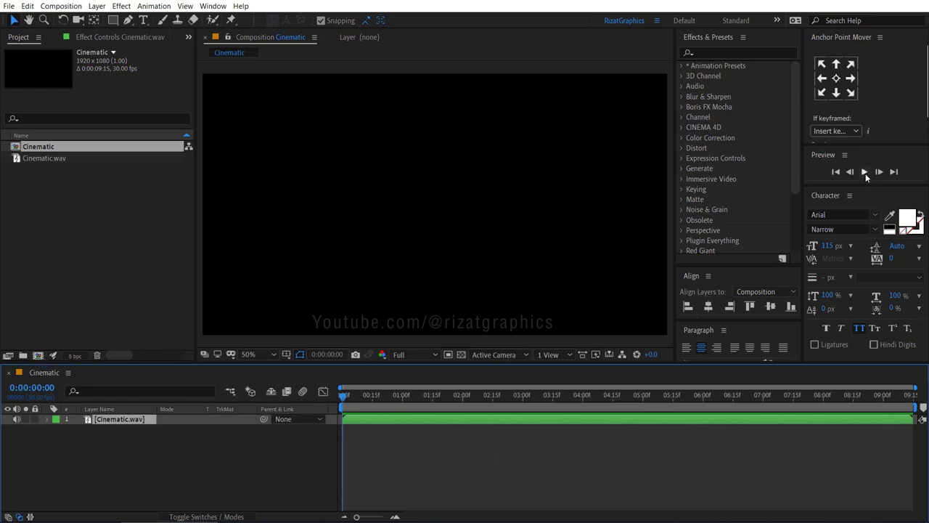
{"action": "left_click", "coordinate": [864, 173]}
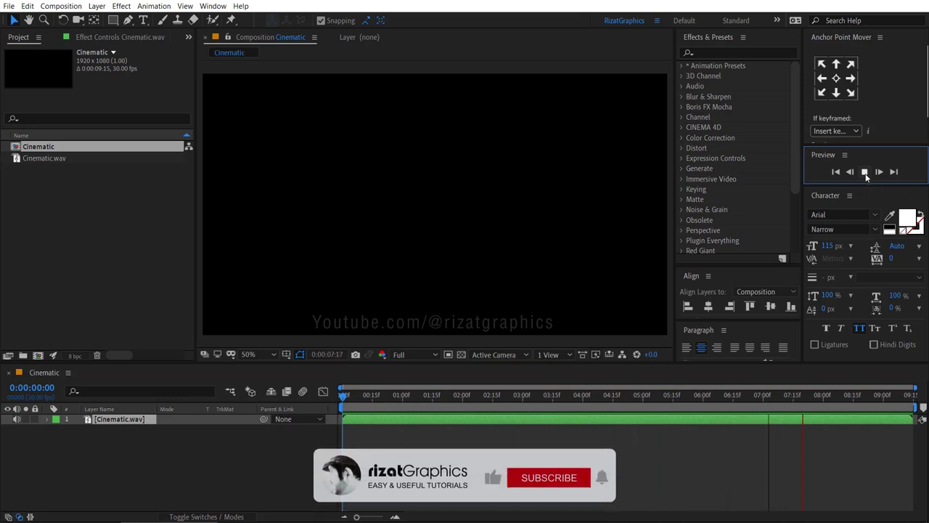
{"action": "left_click", "coordinate": [864, 173]}
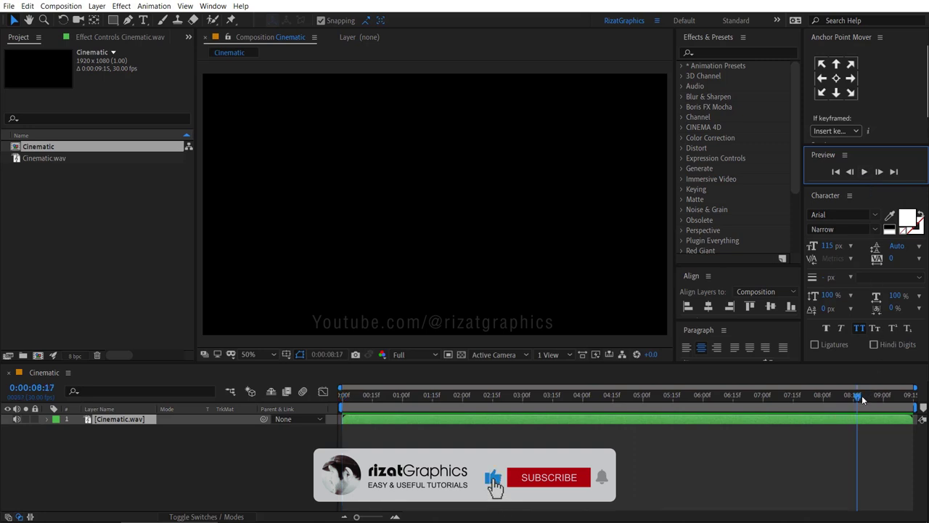
{"action": "left_click_drag", "start_coordinate": [857, 395], "coordinate": [340, 411]}
- Create a full-composition rectangle shape layer and set its Rectangle Path size to 30 × 125
{"action": "left_click", "coordinate": [182, 457]}
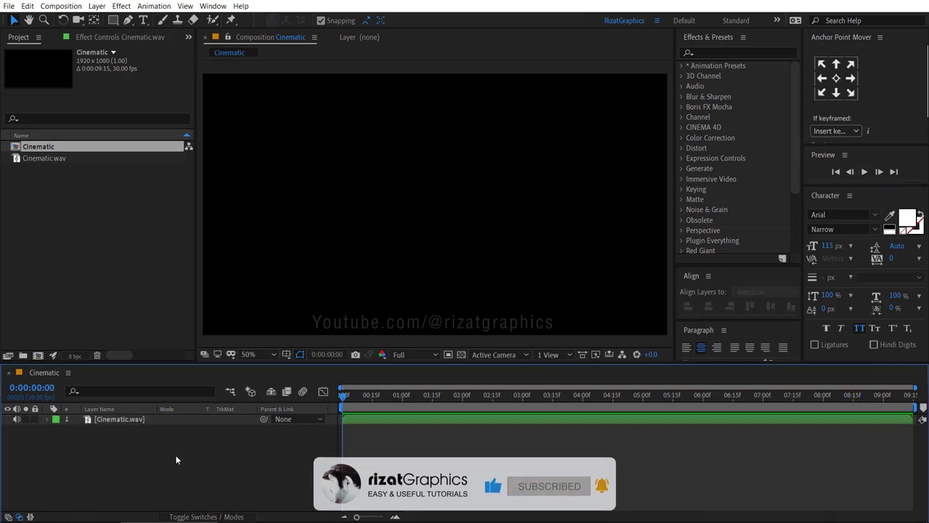
{"action": "left_click", "coordinate": [112, 20]}
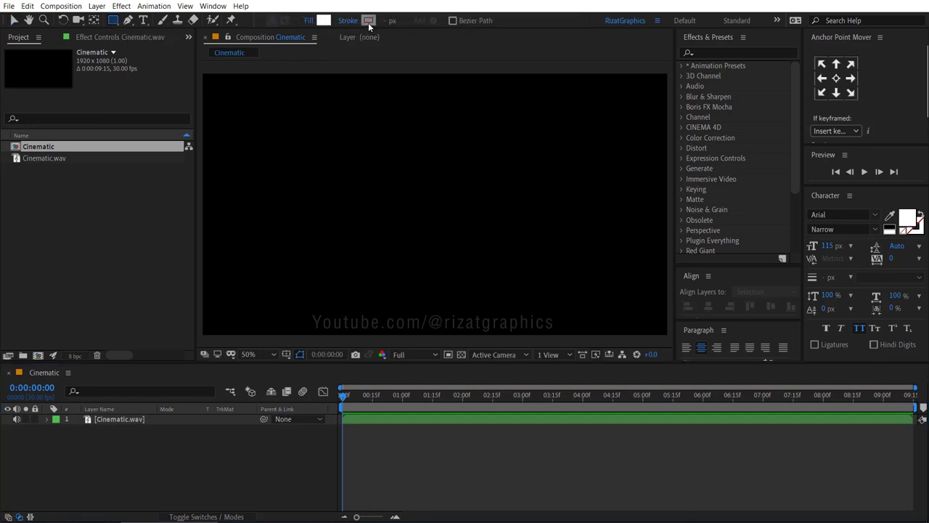
{"action": "double_click", "coordinate": [112, 21]}
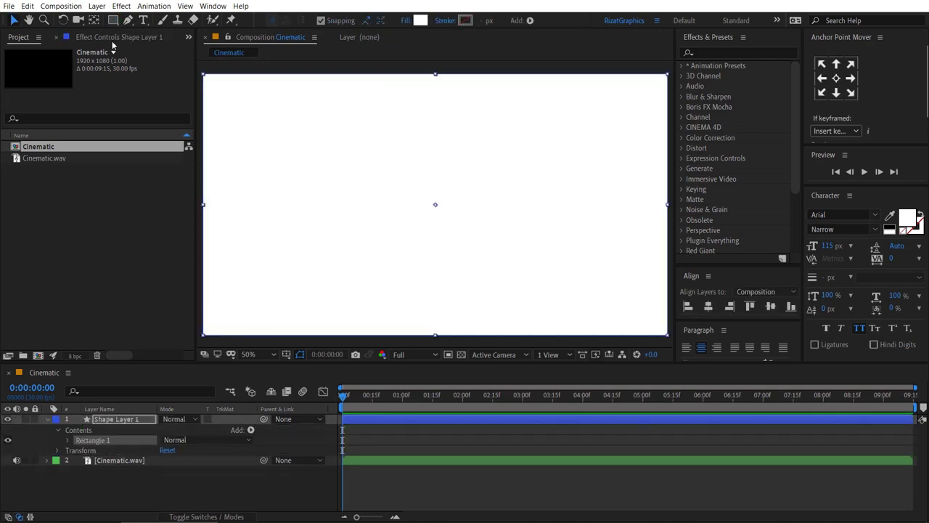
{"action": "left_click", "coordinate": [70, 439]}
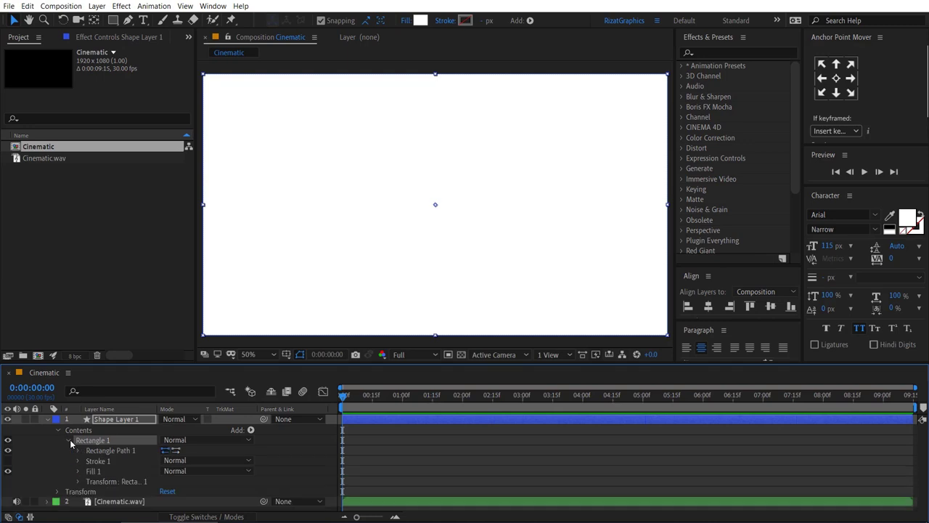
{"action": "left_click", "coordinate": [79, 450]}
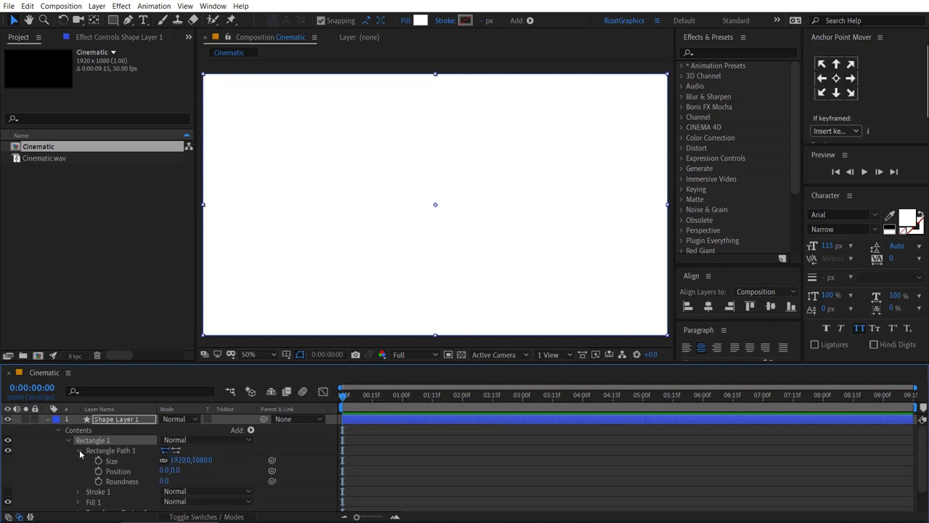
{"action": "left_click", "coordinate": [181, 460]}
{"action": "type", "text": "30"}
{"action": "key", "text": "Return"}
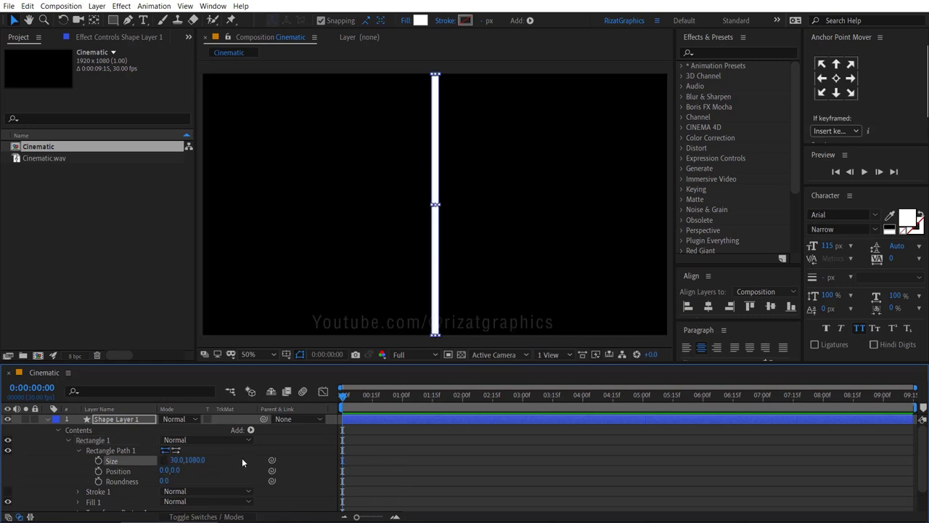
{"action": "left_click", "coordinate": [197, 460]}
{"action": "type", "text": "125"}
{"action": "key", "text": "Return"}
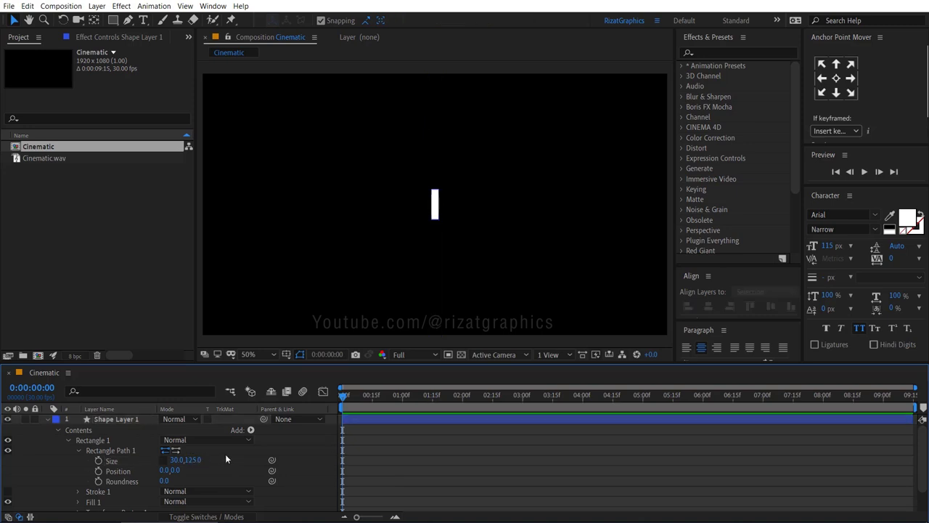
- Add a Repeater to the bar shape with 30 copies
{"action": "left_click", "coordinate": [250, 431]}
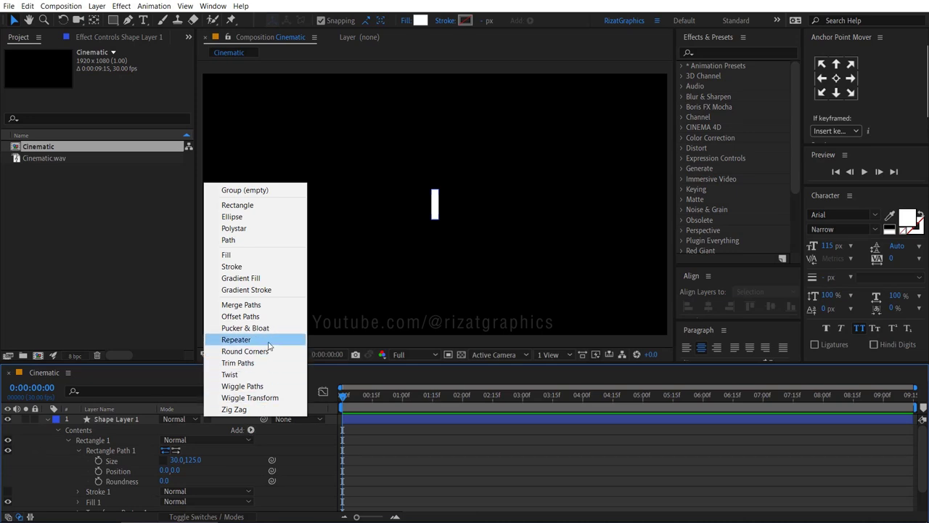
{"action": "left_click", "coordinate": [235, 339]}
{"action": "scroll", "coordinate": [113, 492], "scroll_direction": "down", "scroll_amount": 2}
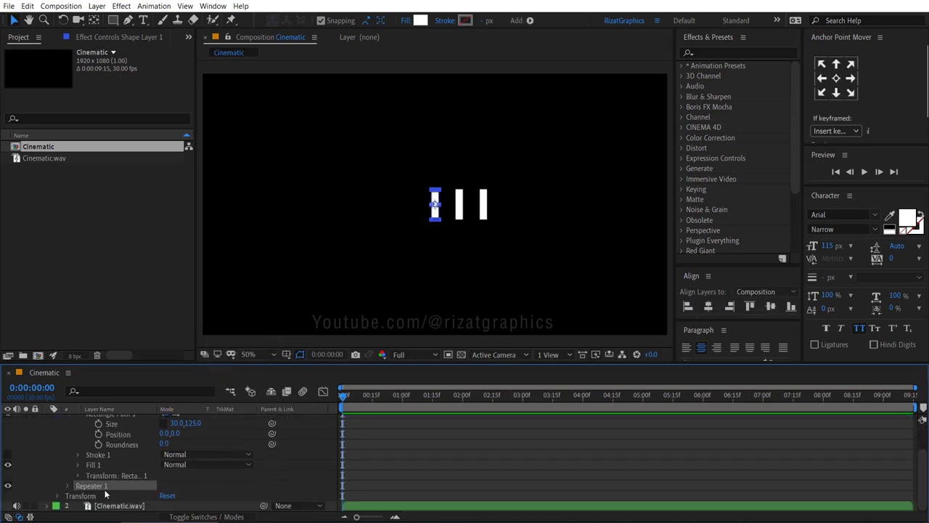
{"action": "left_click", "coordinate": [69, 485]}
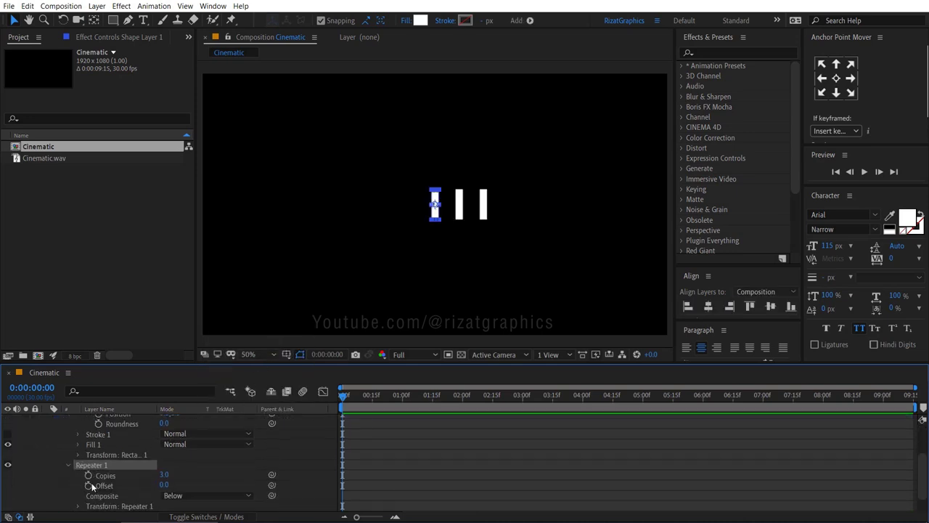
{"action": "left_click", "coordinate": [164, 475]}
{"action": "type", "text": "30"}
{"action": "key", "text": "Return"}
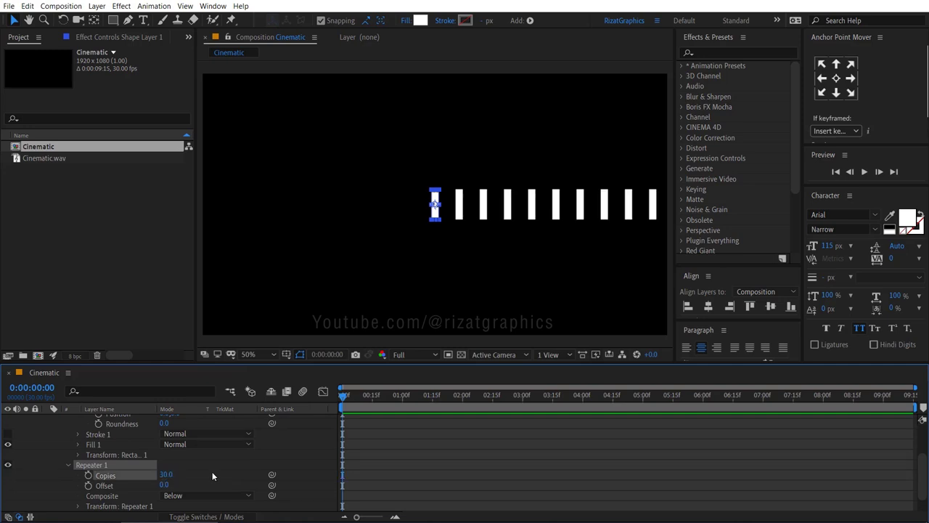
- Space the repeated bars 40 px apart and centre the row in the composition
{"action": "left_click", "coordinate": [78, 505]}
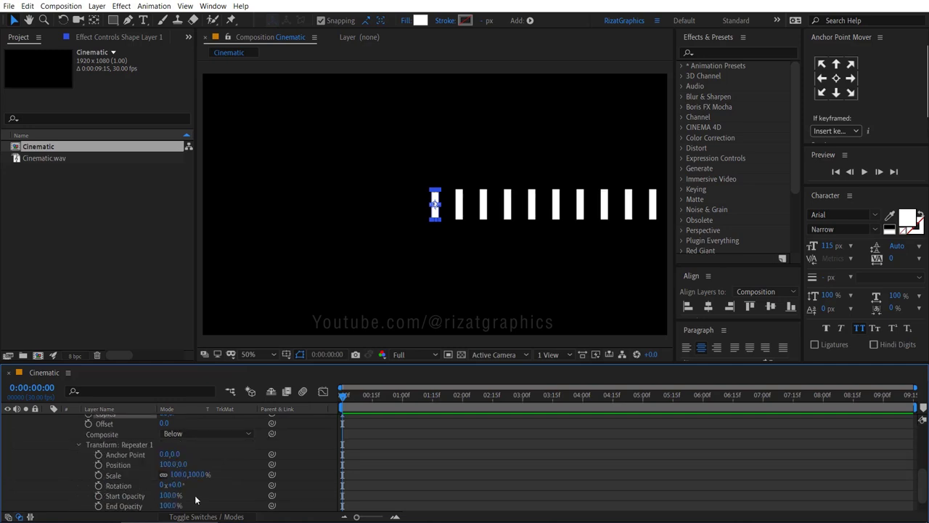
{"action": "left_click", "coordinate": [169, 465]}
{"action": "type", "text": "40"}
{"action": "key", "text": "Return"}
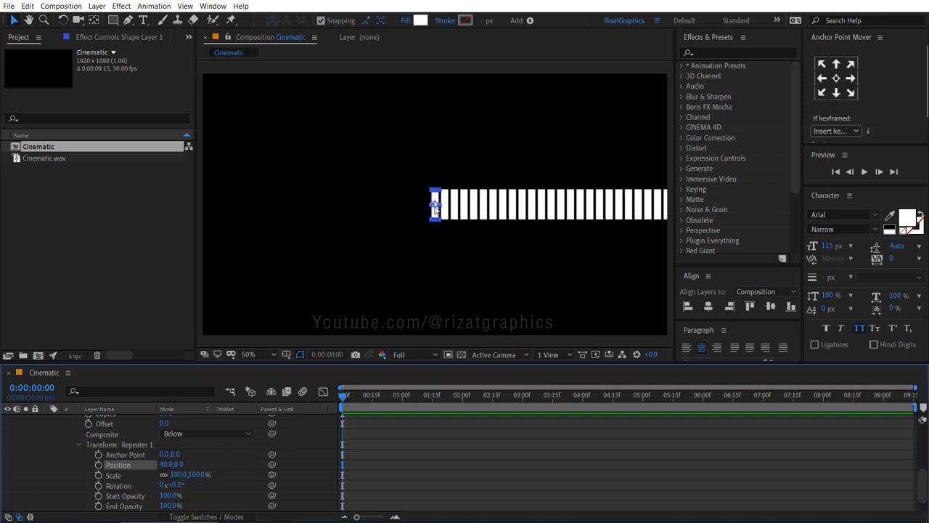
{"action": "left_click_drag", "start_coordinate": [436, 207], "coordinate": [299, 222]}
{"action": "scroll", "coordinate": [53, 429], "scroll_direction": "up", "scroll_amount": 5}
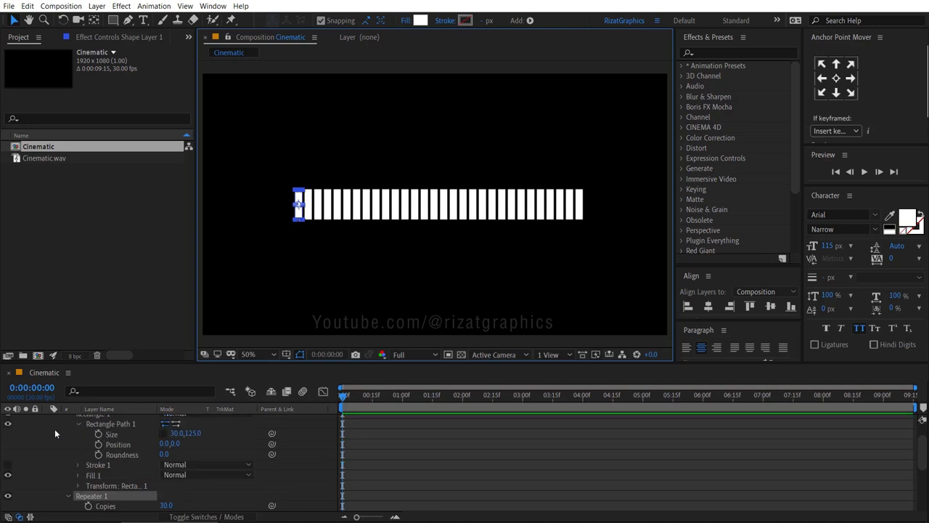
- Rename the bars shape layer to Levels
{"action": "left_click", "coordinate": [48, 419]}
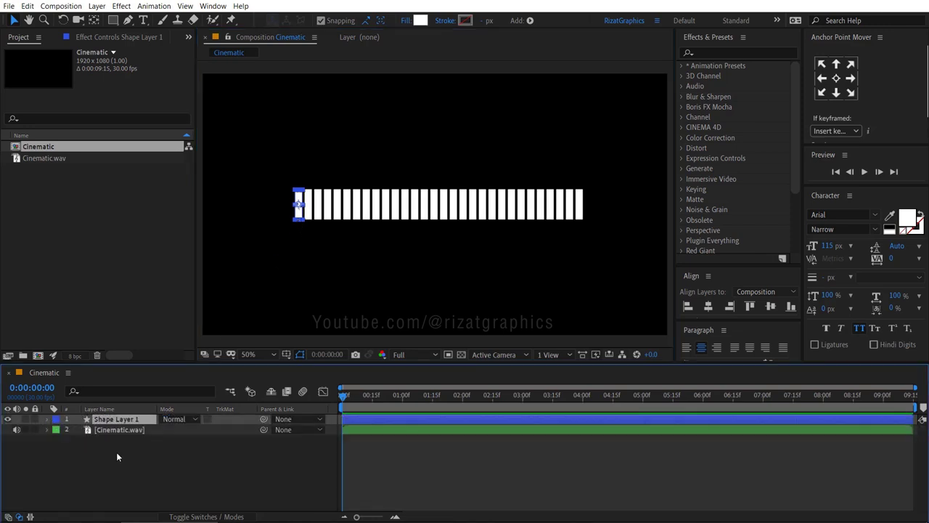
{"action": "key", "text": "Return"}
{"action": "type", "text": "Levels"}
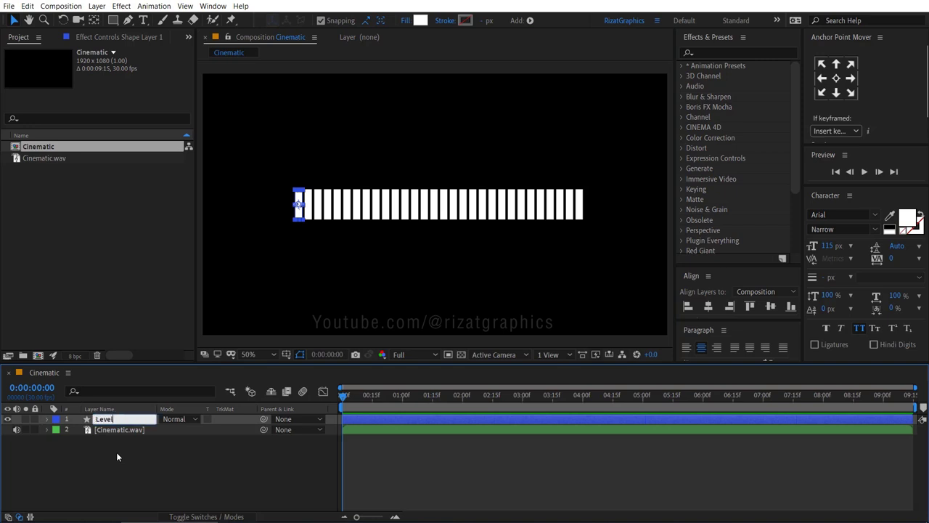
{"action": "key", "text": "Return"}
{"action": "left_click", "coordinate": [117, 454]}
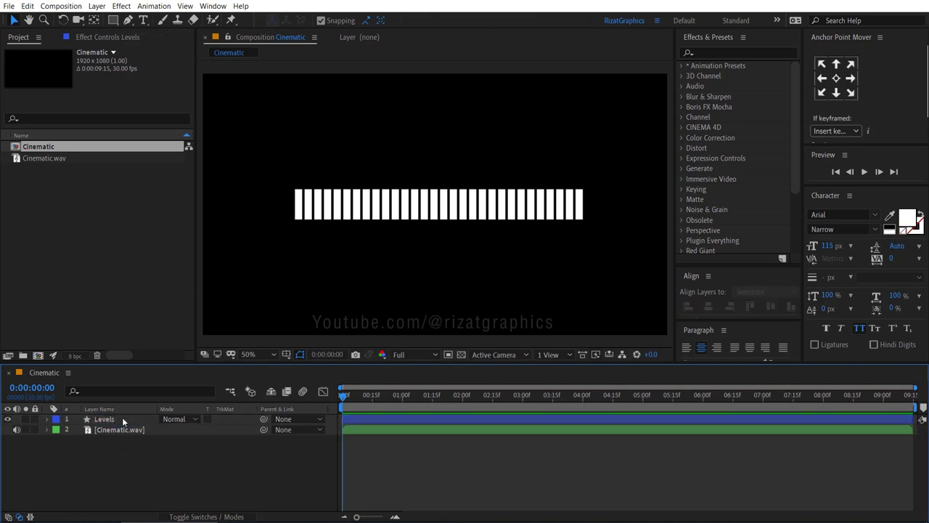
- Draw an unfilled, solid red Pen line across the bars and thicken it to cover them
{"action": "left_click", "coordinate": [128, 21]}
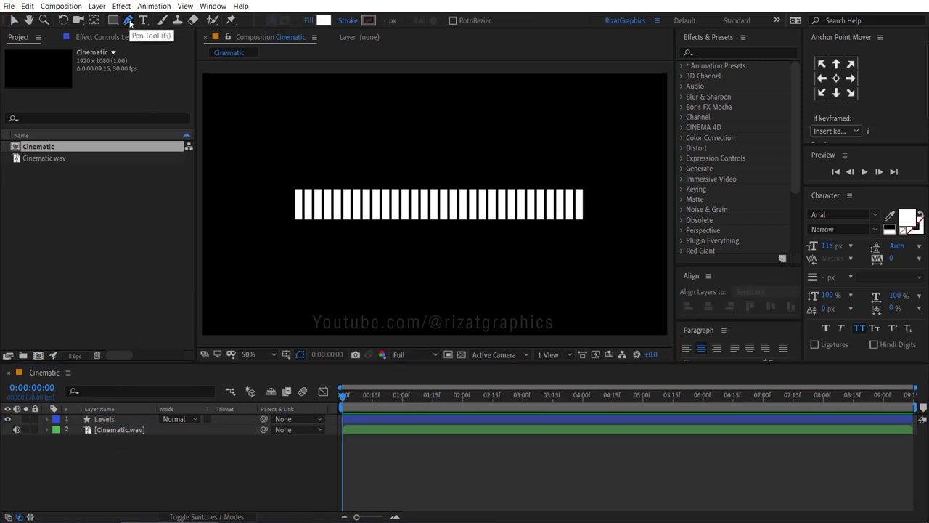
{"action": "left_click", "coordinate": [309, 22]}
{"action": "left_click", "coordinate": [386, 183]}
{"action": "left_click", "coordinate": [428, 253]}
{"action": "left_click", "coordinate": [349, 21]}
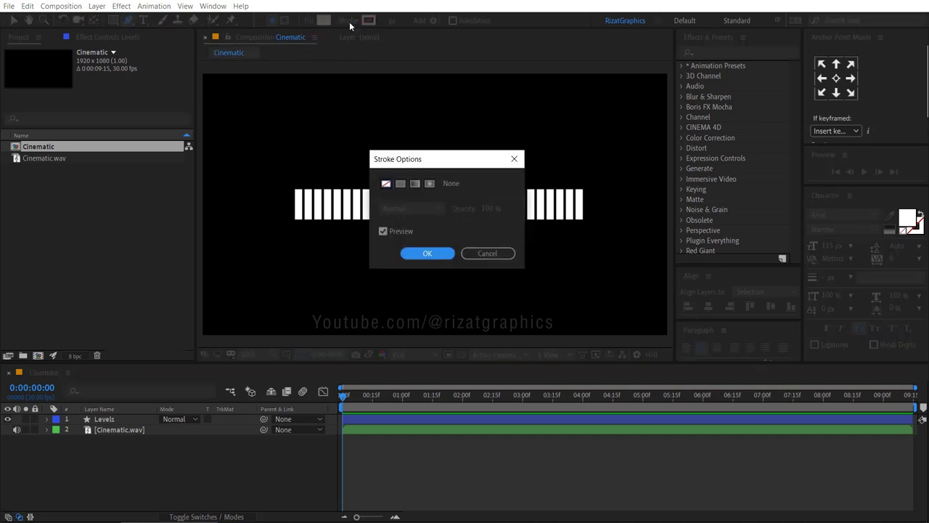
{"action": "left_click", "coordinate": [401, 184]}
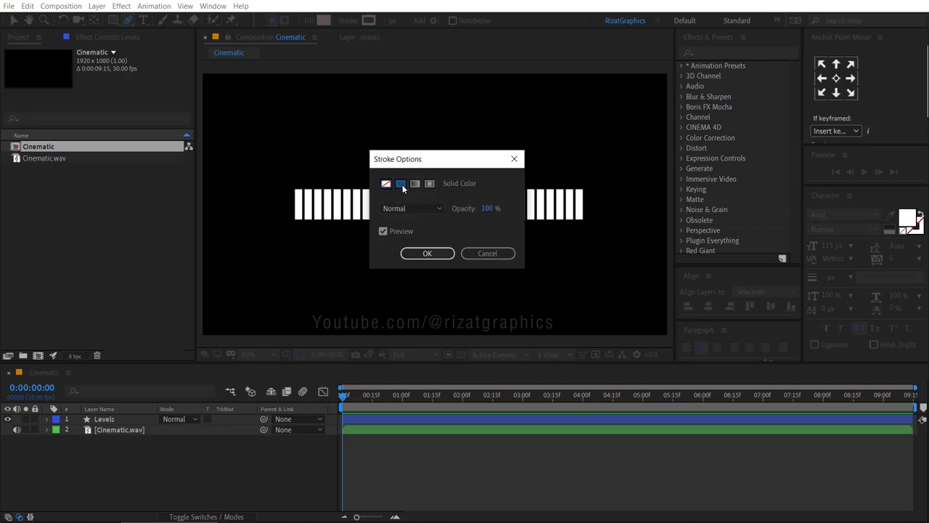
{"action": "left_click", "coordinate": [427, 253]}
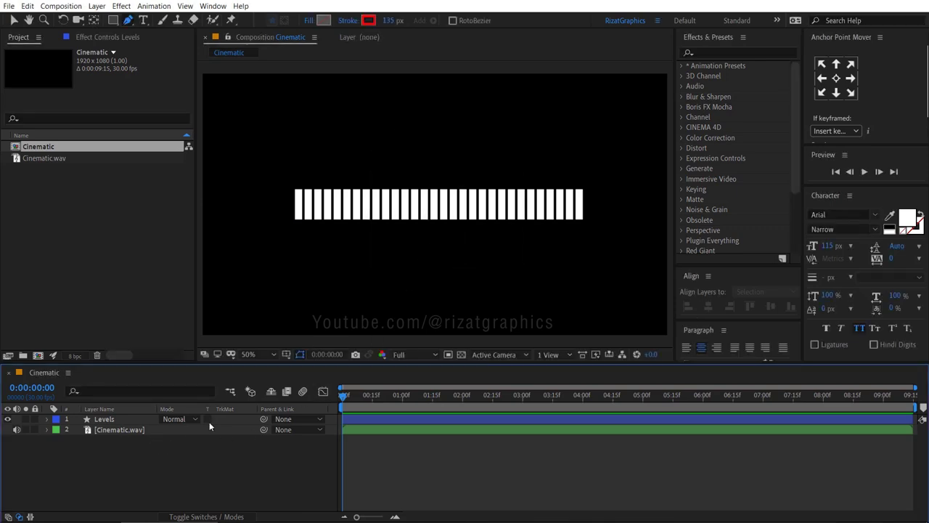
{"action": "left_click", "coordinate": [291, 207]}
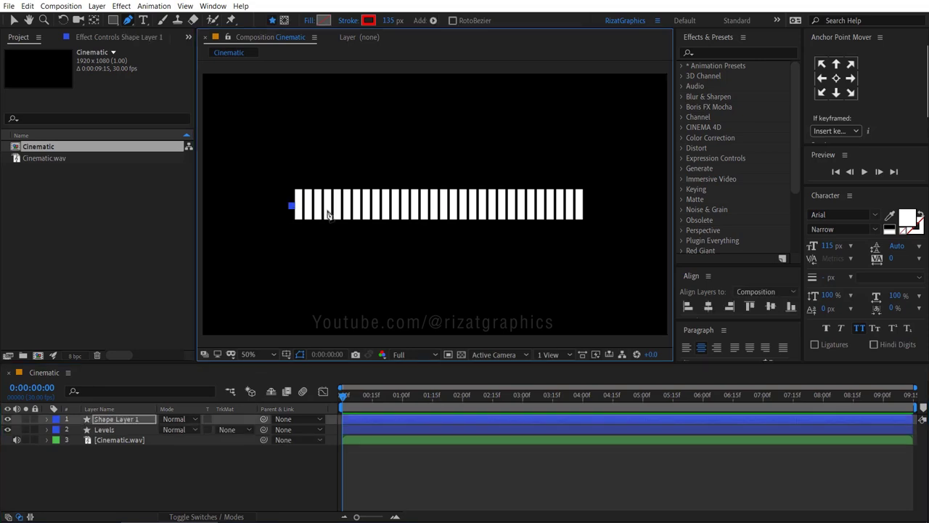
{"action": "left_click", "coordinate": [586, 207]}
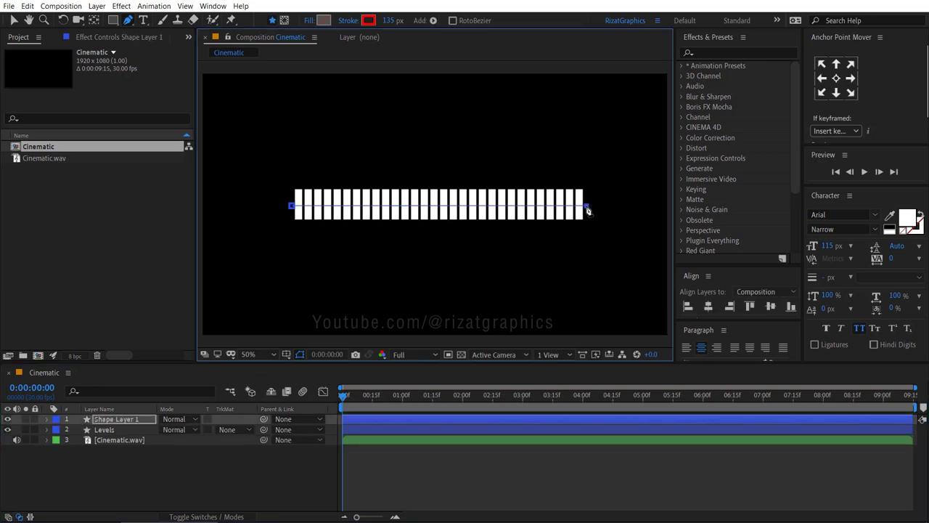
{"action": "mouse_move", "coordinate": [391, 21]}
{"action": "left_mouse_down"}
{"action": "mouse_move", "coordinate": [374, 20]}
{"action": "mouse_move", "coordinate": [391, 20]}
{"action": "left_mouse_up"}
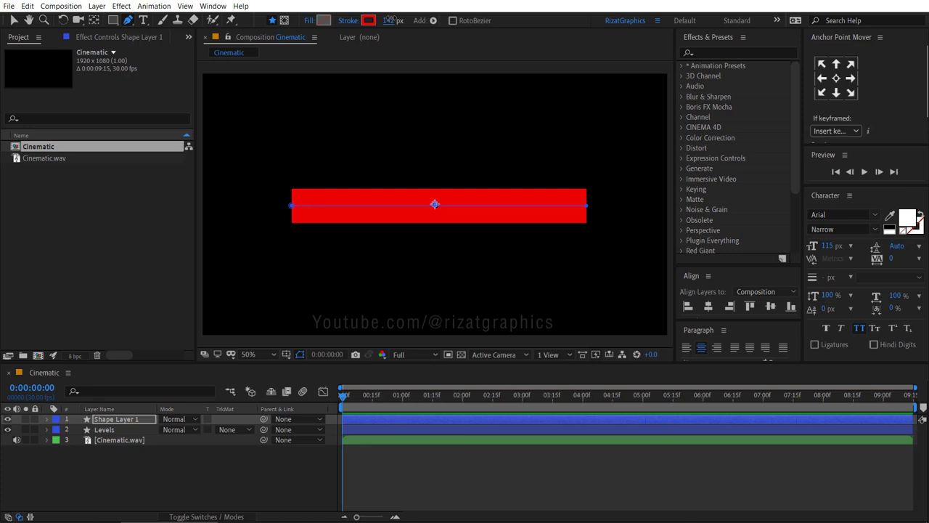
- Rename the red line layer to Gradient
{"action": "left_click", "coordinate": [119, 420]}
{"action": "key", "text": "Return"}
{"action": "type", "text": "Gradient"}
{"action": "key", "text": "Return"}
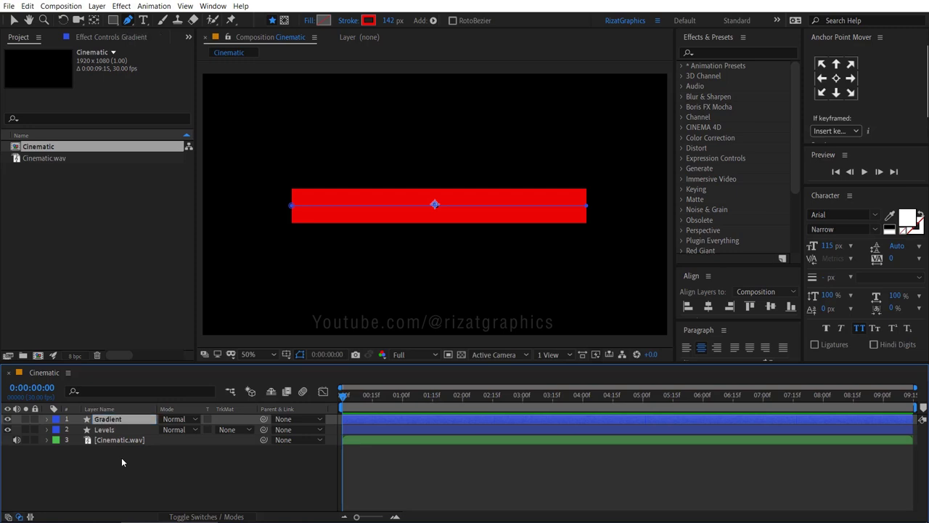
- Add a Gradient Overlay layer style with a 0° angle and open its gradient editor
{"action": "right_click", "coordinate": [120, 420]}
{"action": "mouse_move", "coordinate": [165, 269]}
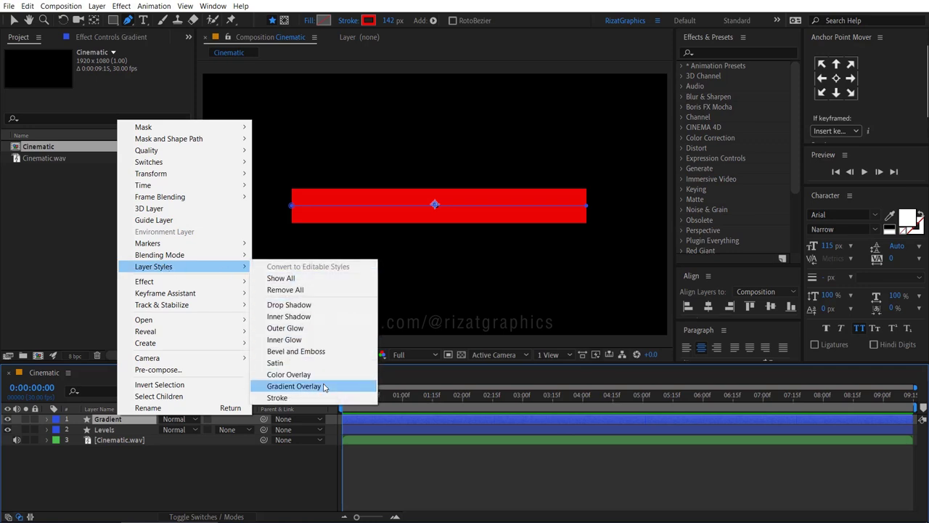
{"action": "left_click", "coordinate": [324, 387]}
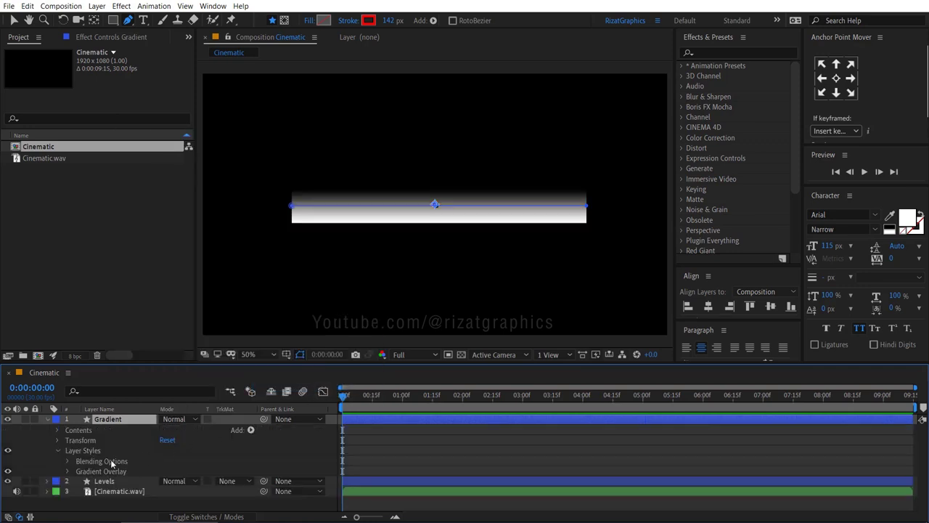
{"action": "left_click", "coordinate": [68, 471]}
{"action": "scroll", "coordinate": [70, 473], "scroll_direction": "down", "scroll_amount": 2}
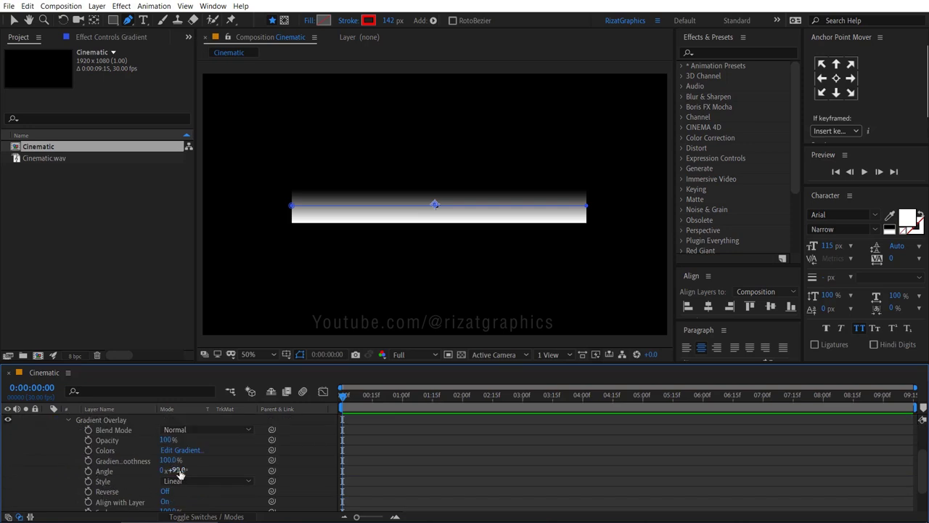
{"action": "left_click", "coordinate": [176, 471]}
{"action": "type", "text": "0"}
{"action": "key", "text": "Return"}
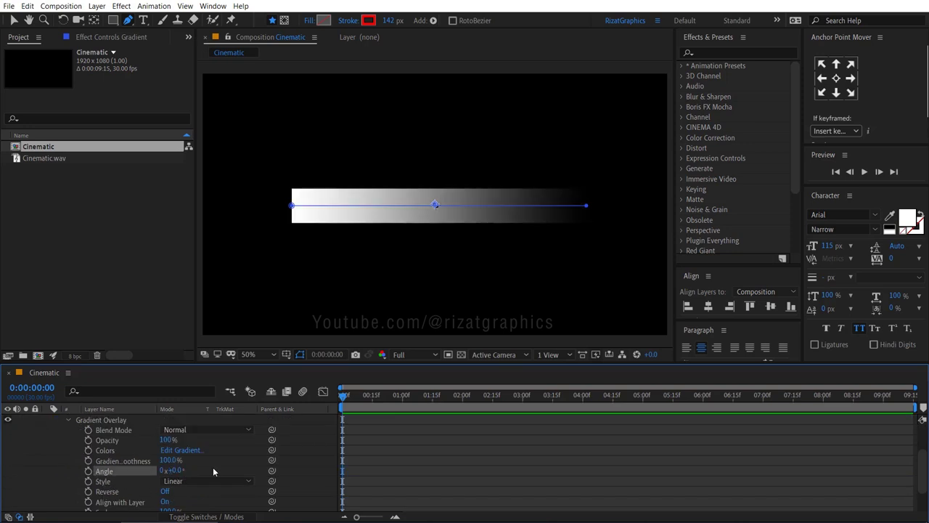
{"action": "left_click", "coordinate": [194, 451]}
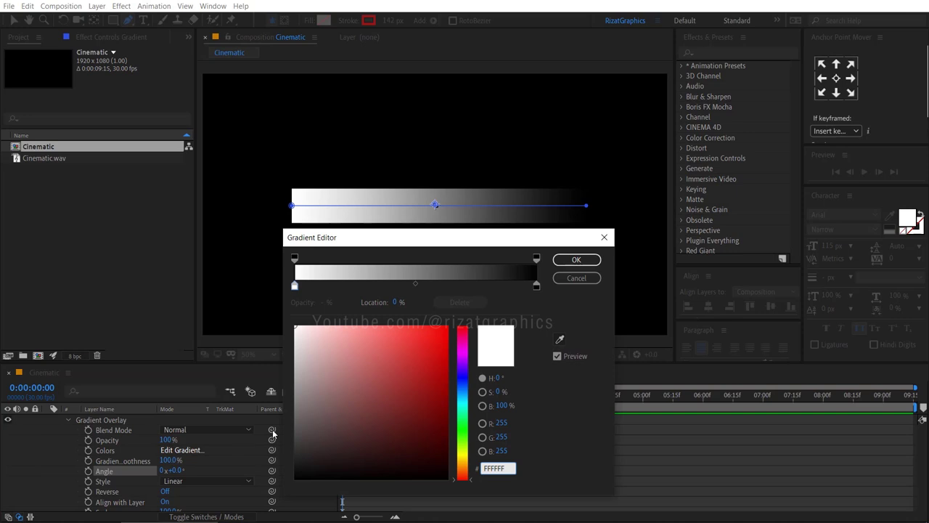
- Make the left gradient stop green and add a bright yellow stop near 66%
{"action": "left_click", "coordinate": [294, 287]}
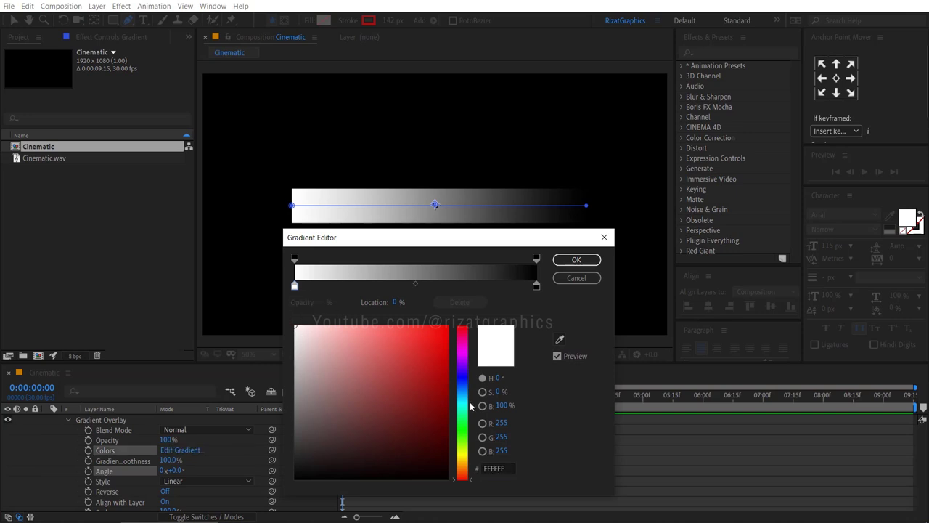
{"action": "left_click", "coordinate": [462, 440]}
{"action": "left_click_drag", "start_coordinate": [437, 388], "coordinate": [463, 391]}
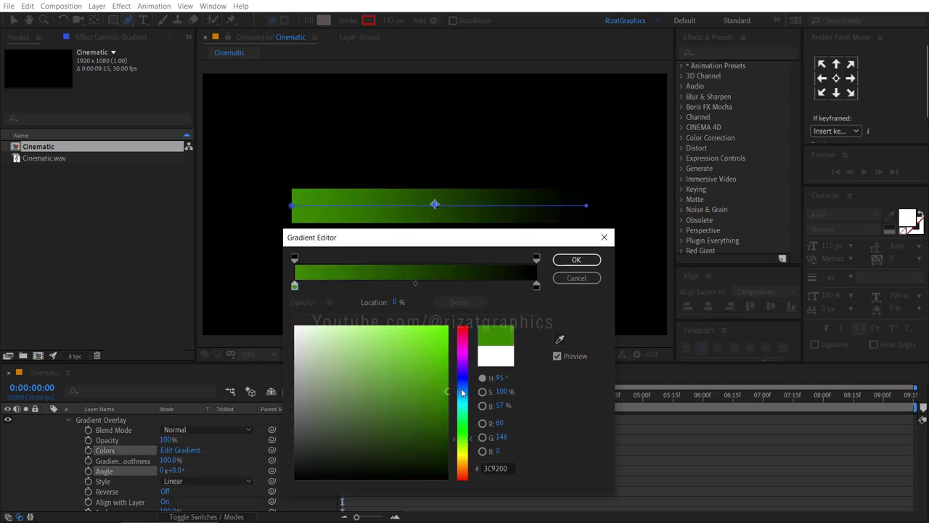
{"action": "left_click", "coordinate": [460, 287]}
{"action": "left_click_drag", "start_coordinate": [460, 287], "coordinate": [454, 286]}
{"action": "left_click", "coordinate": [466, 454]}
{"action": "left_click", "coordinate": [446, 336]}
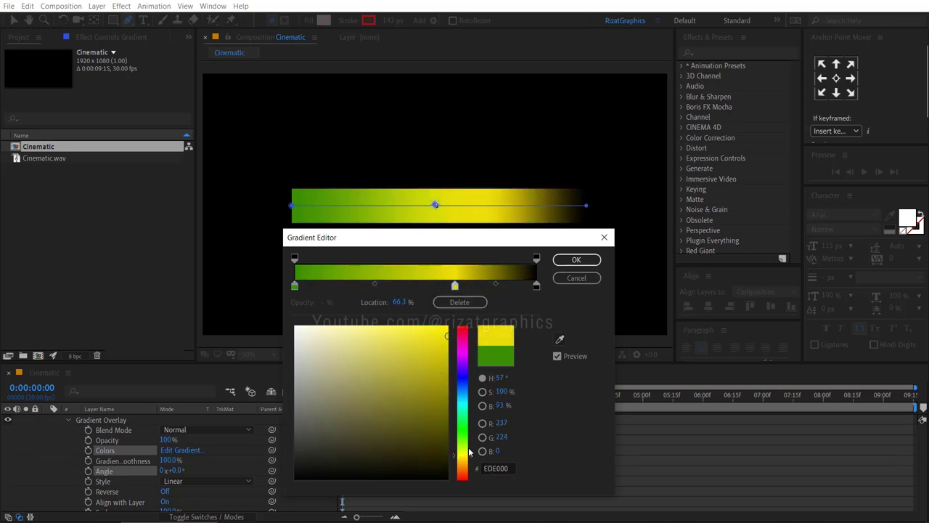
- Add an orange stop near 85%, make the end stop red, and shift yellow to 70%
{"action": "left_click", "coordinate": [500, 286]}
{"action": "left_click", "coordinate": [462, 463]}
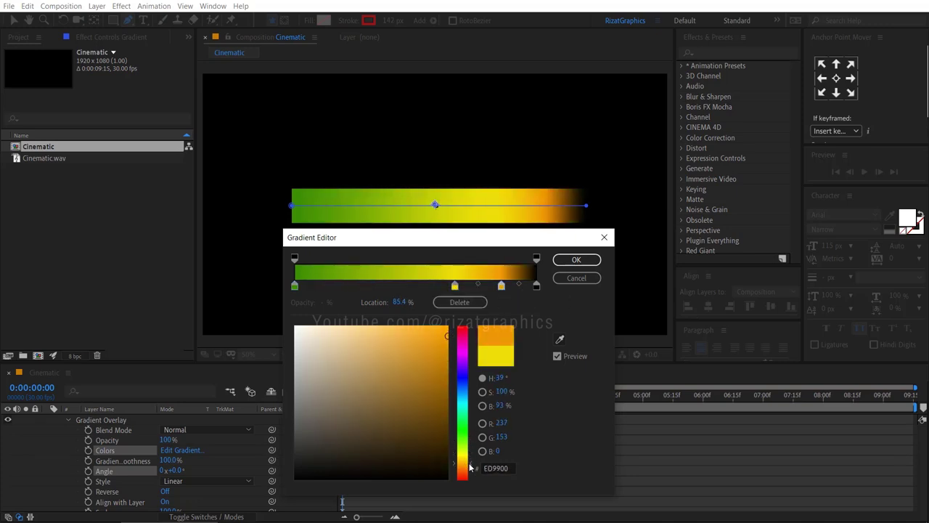
{"action": "left_click", "coordinate": [536, 286]}
{"action": "left_click", "coordinate": [463, 473]}
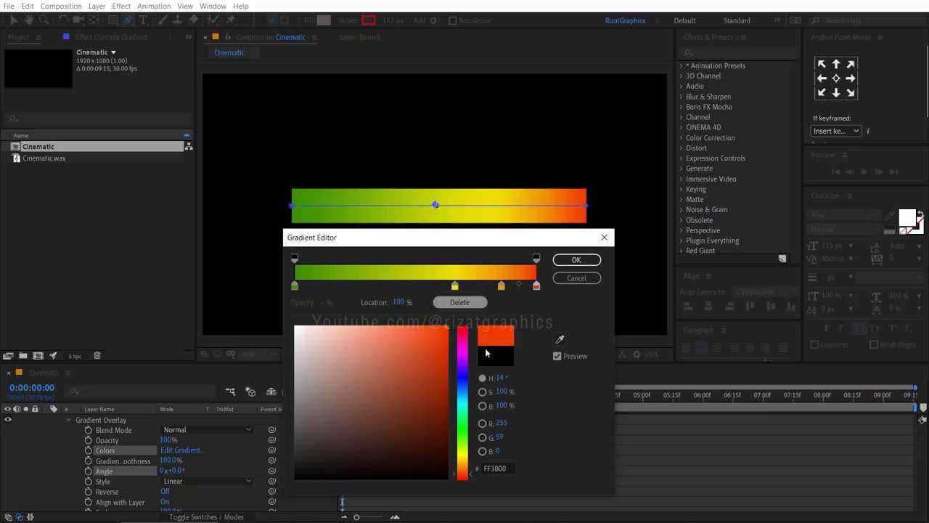
{"action": "left_click_drag", "start_coordinate": [469, 478], "coordinate": [469, 482]}
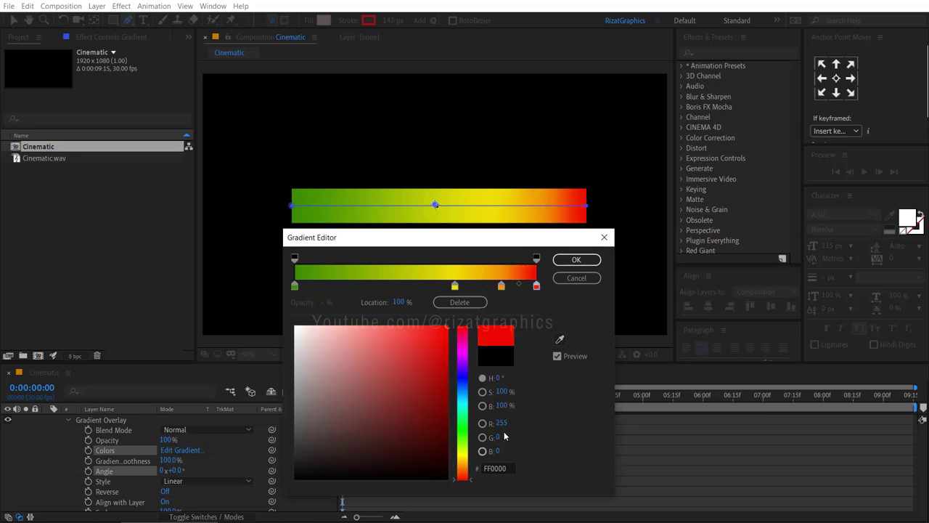
{"action": "left_click_drag", "start_coordinate": [454, 286], "coordinate": [463, 286]}
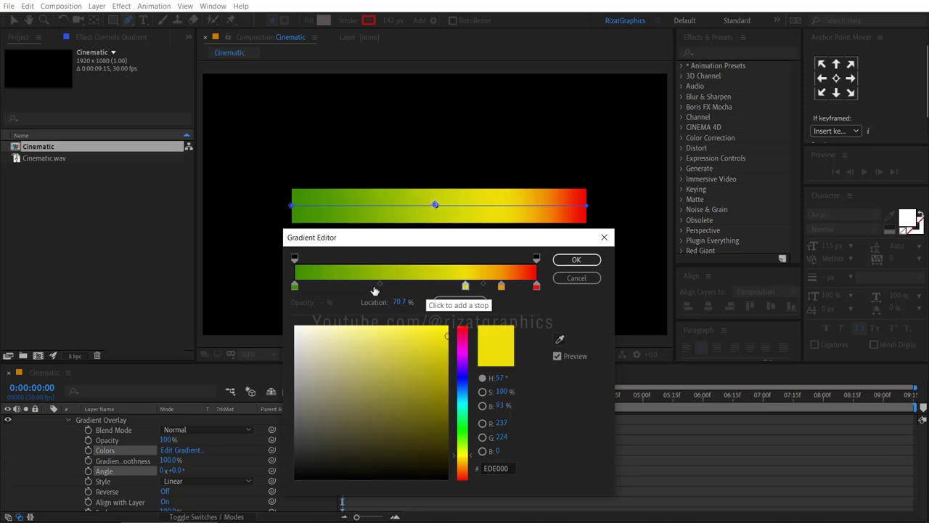
{"action": "left_click_drag", "start_coordinate": [380, 283], "coordinate": [415, 286]}
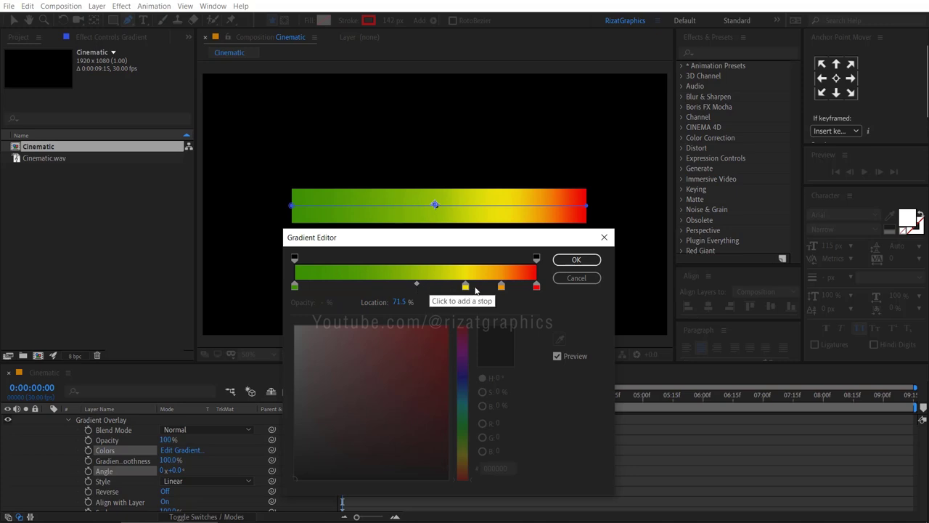
- Accept the gradient and precompose the Gradient layer, moving all attributes into the new composition
{"action": "left_click", "coordinate": [575, 259]}
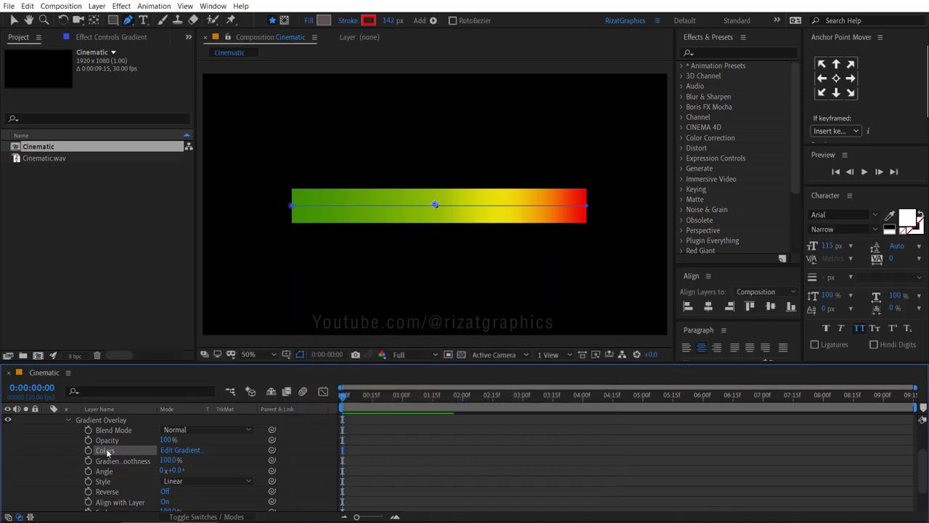
{"action": "scroll", "coordinate": [83, 458], "scroll_direction": "up", "scroll_amount": 3}
{"action": "left_click", "coordinate": [47, 419]}
{"action": "right_click", "coordinate": [113, 420]}
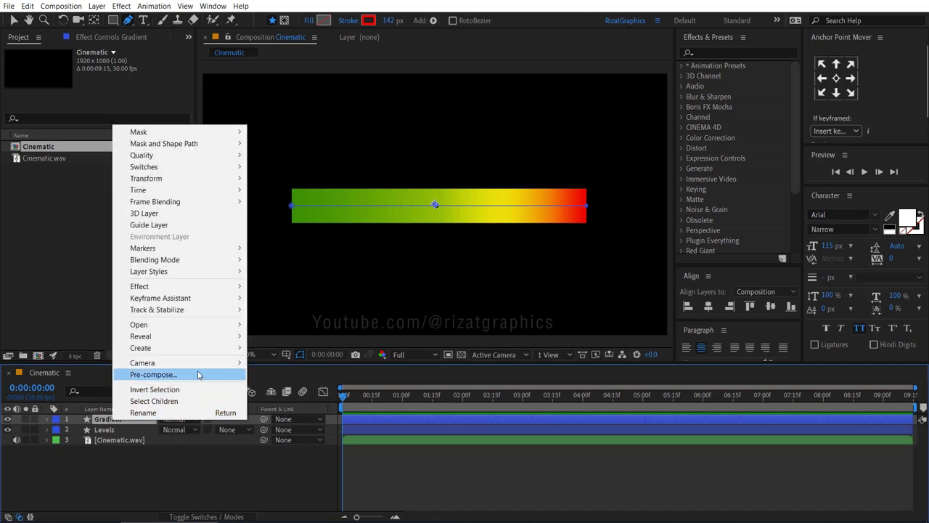
{"action": "left_click", "coordinate": [199, 374]}
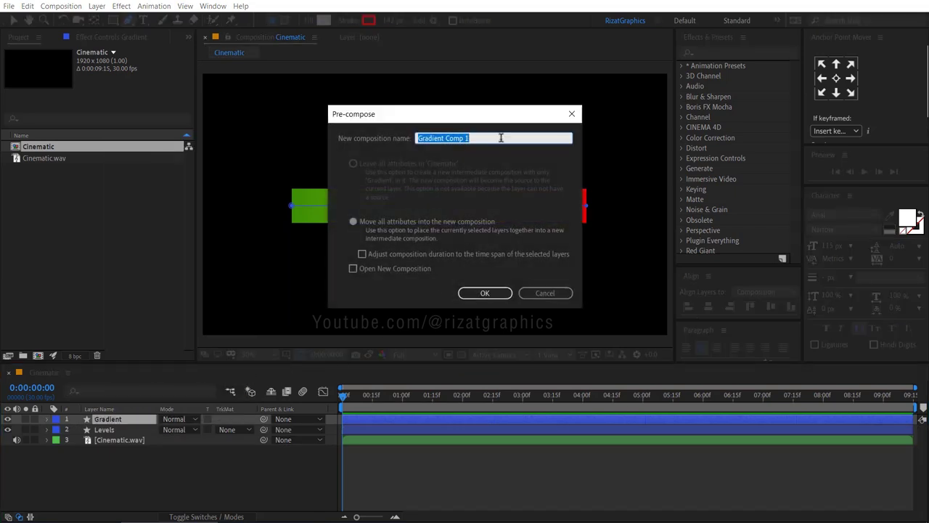
{"action": "type", "text": "G"}
{"action": "left_click", "coordinate": [486, 226]}
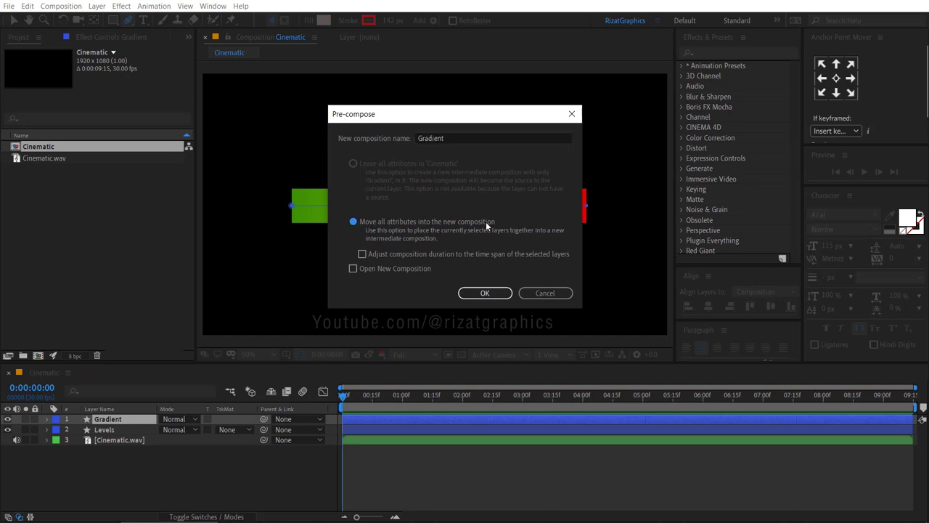
{"action": "left_click", "coordinate": [485, 293]}
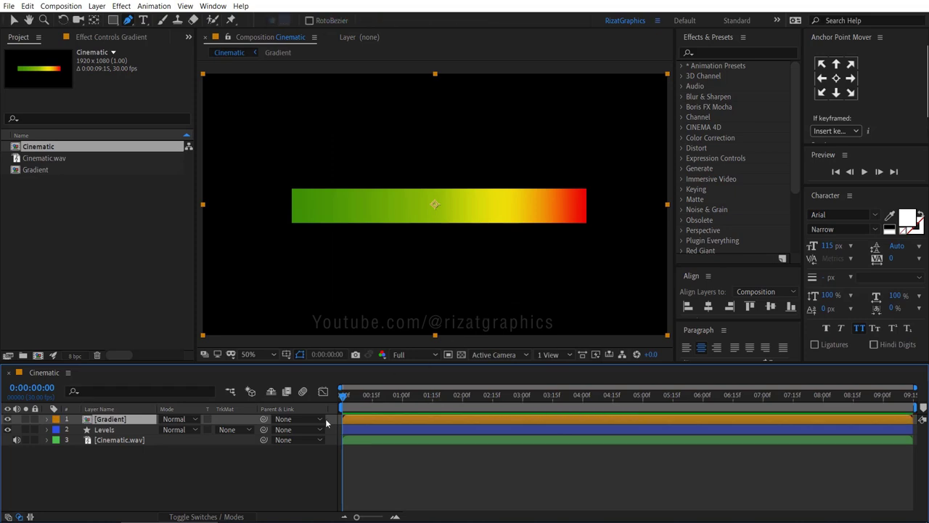
- Put Gradient beneath Levels and set its track matte to Levels alpha, then scrub to check
{"action": "left_click_drag", "start_coordinate": [133, 422], "coordinate": [133, 434]}
{"action": "left_click", "coordinate": [229, 432]}
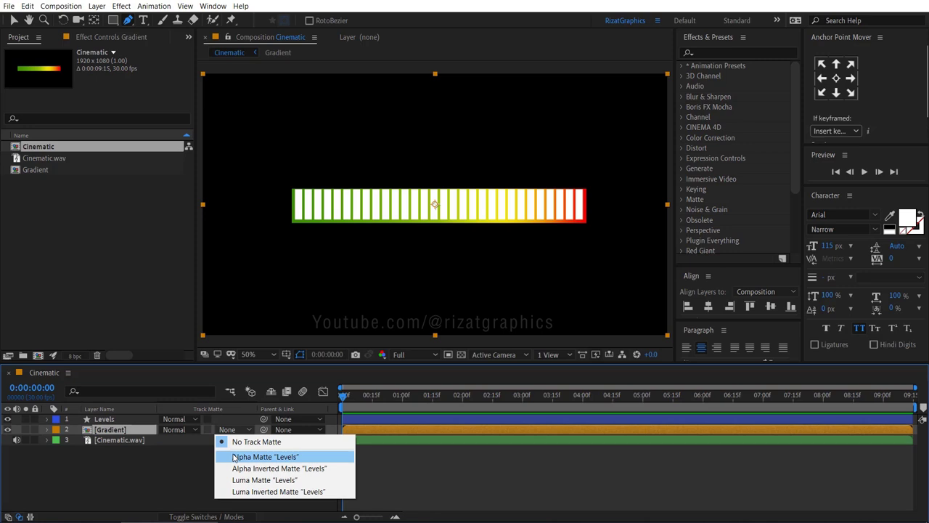
{"action": "left_click", "coordinate": [234, 456]}
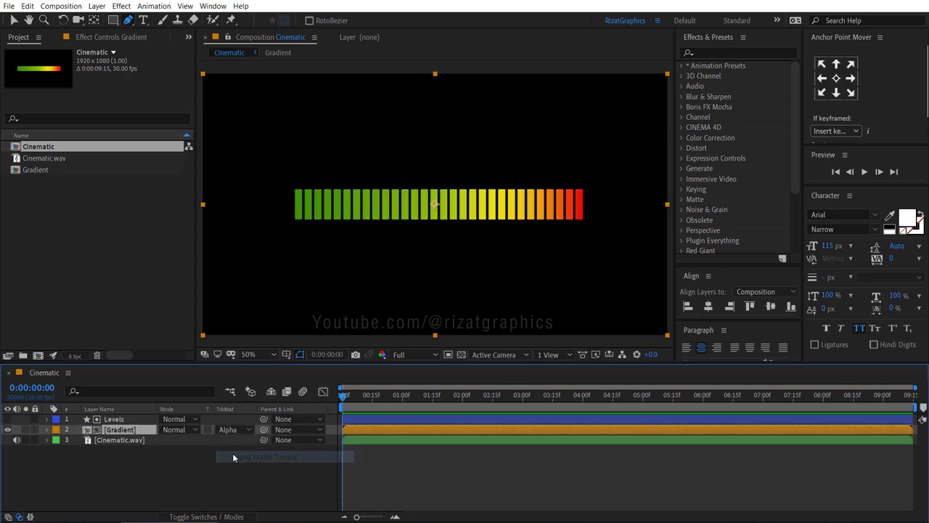
{"action": "left_click", "coordinate": [224, 516]}
{"action": "left_click", "coordinate": [224, 516]}
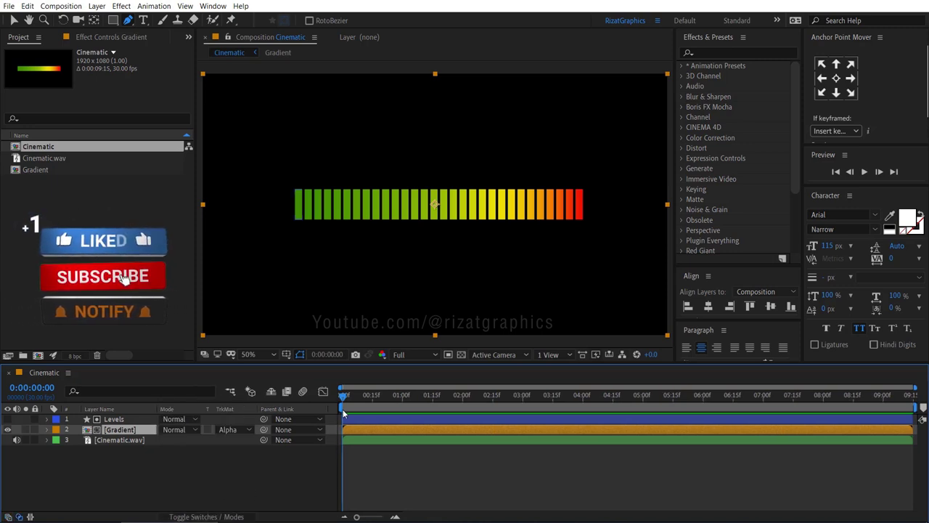
{"action": "left_click_drag", "start_coordinate": [344, 402], "coordinate": [400, 390]}
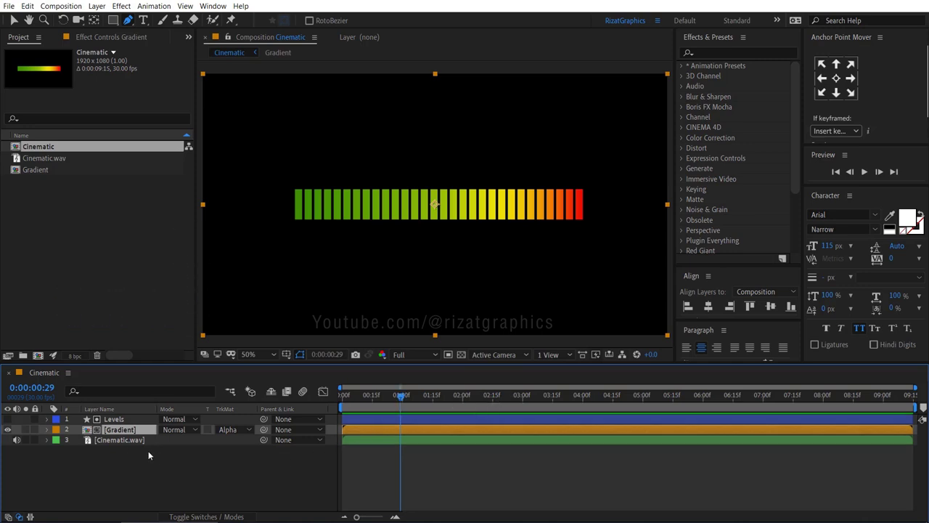
- Convert the Cinematic.wav audio layer to keyframes, creating an Audio Amplitude layer
{"action": "left_click", "coordinate": [123, 442]}
{"action": "right_click", "coordinate": [123, 441]}
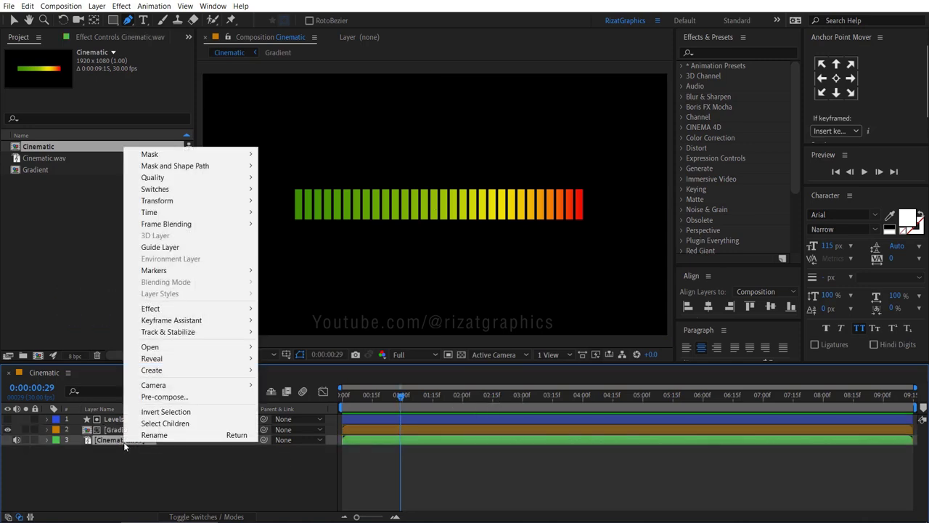
{"action": "mouse_move", "coordinate": [203, 323]}
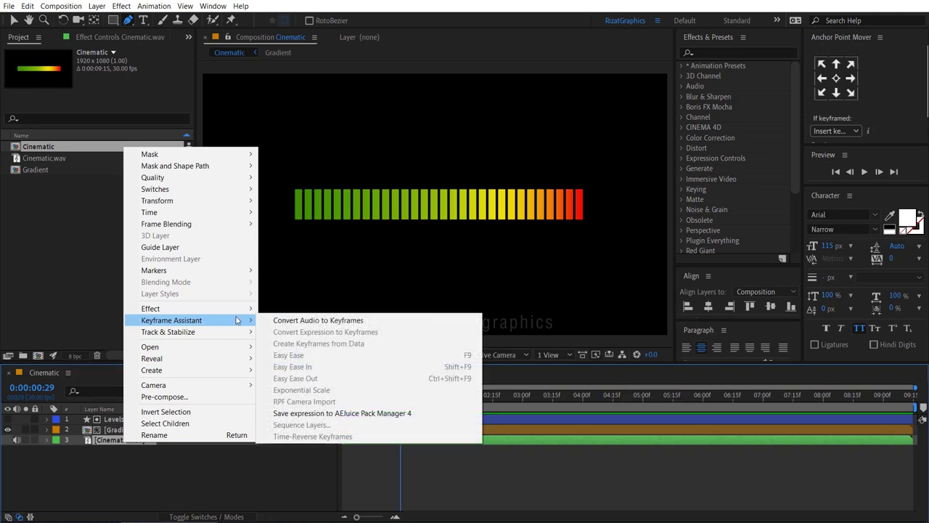
{"action": "left_click", "coordinate": [294, 321]}
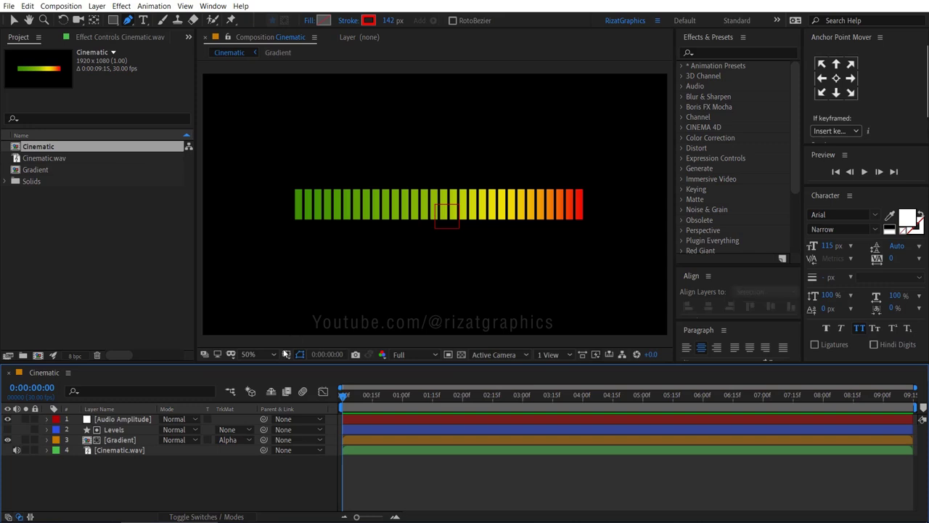
- Delete the Left and Right Channel effects, leaving Both Channels with its Slider visible
{"action": "left_click", "coordinate": [45, 420]}
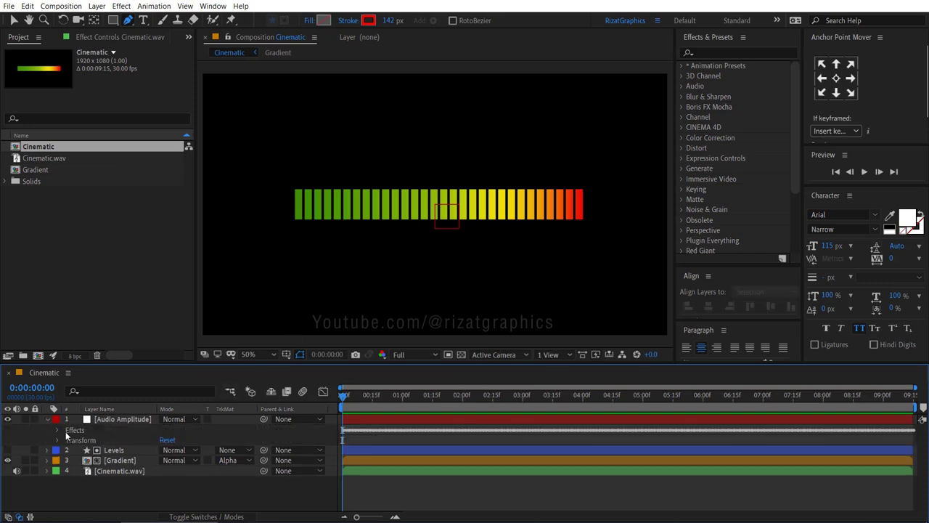
{"action": "left_click", "coordinate": [69, 430]}
{"action": "left_click", "coordinate": [58, 430]}
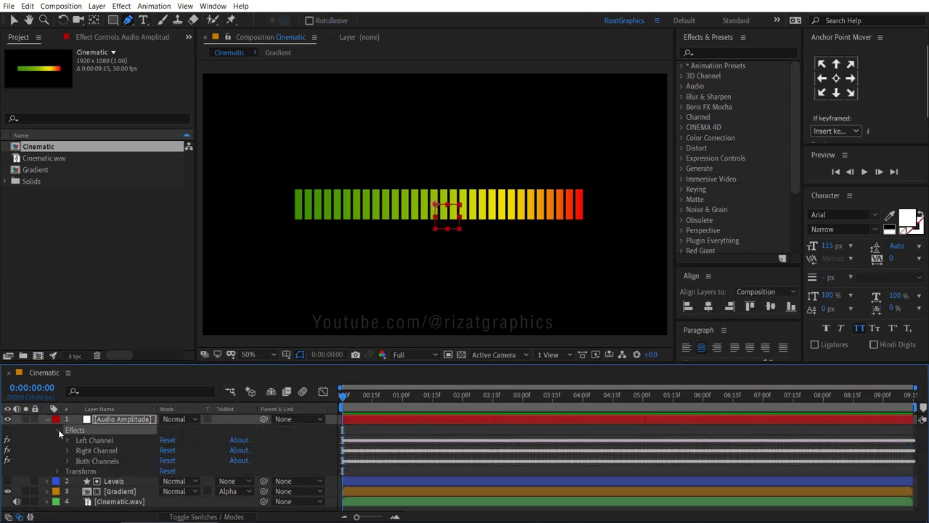
{"action": "left_click", "coordinate": [108, 450], "text": "shift"}
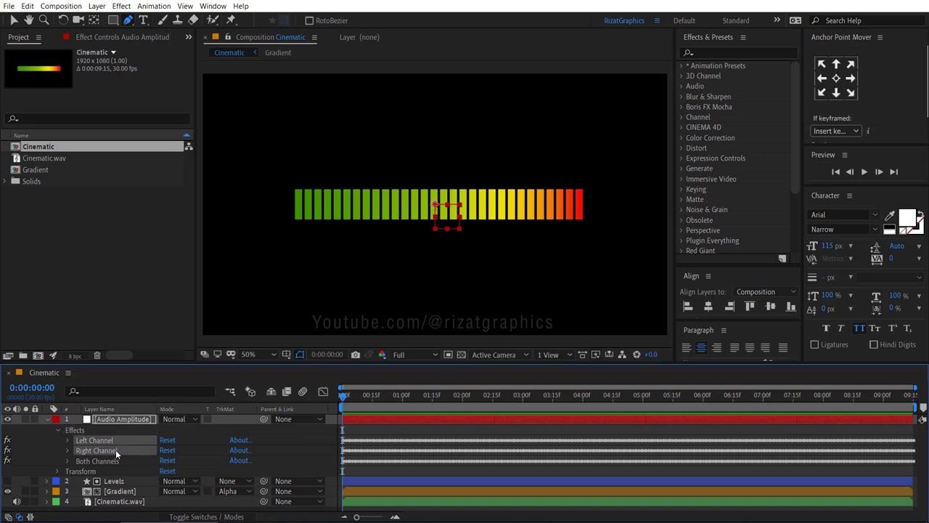
{"action": "key", "text": "Delete"}
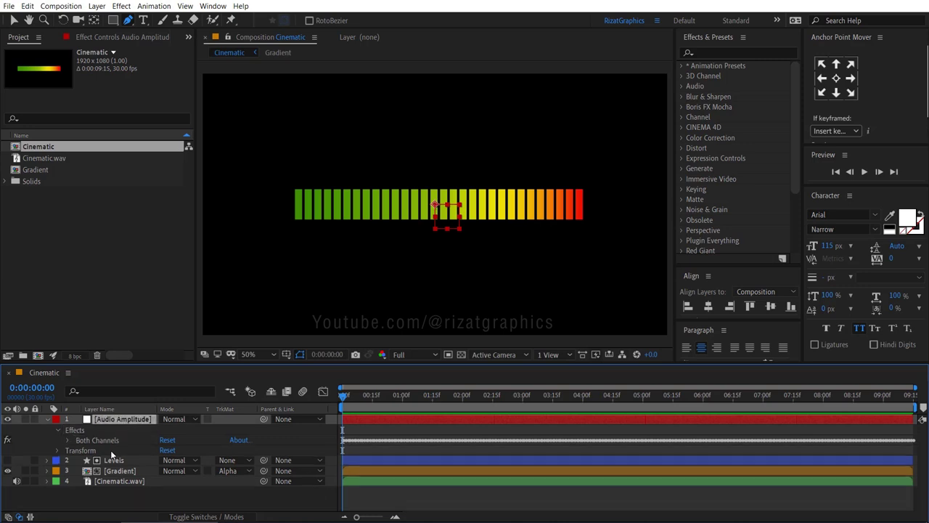
{"action": "left_click", "coordinate": [68, 440]}
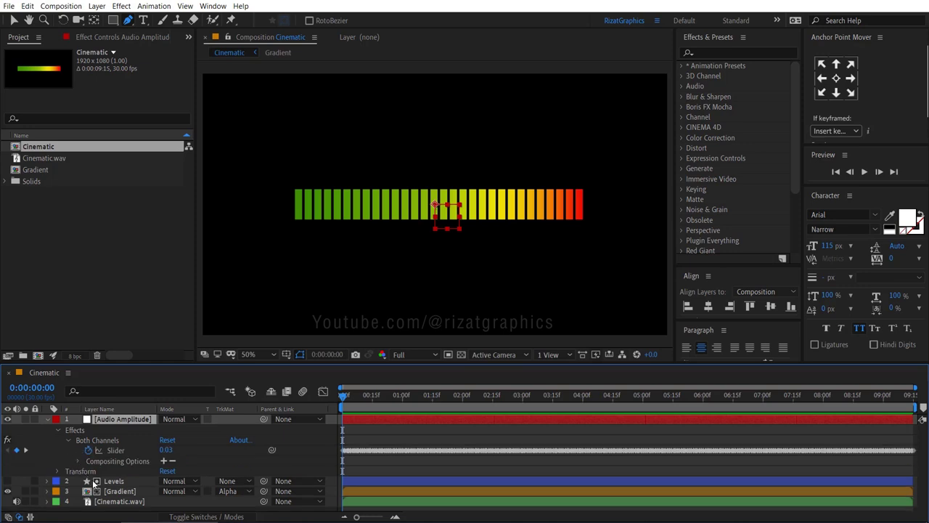
- Link the Levels Repeater 1 Copies to the Audio Amplitude Both Channels Slider via expression
{"action": "left_click", "coordinate": [116, 480]}
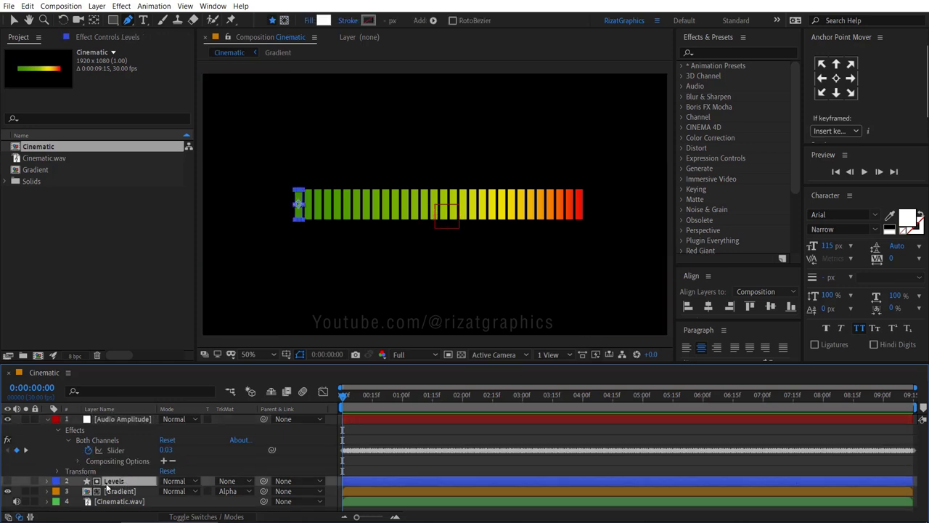
{"action": "left_click", "coordinate": [49, 481]}
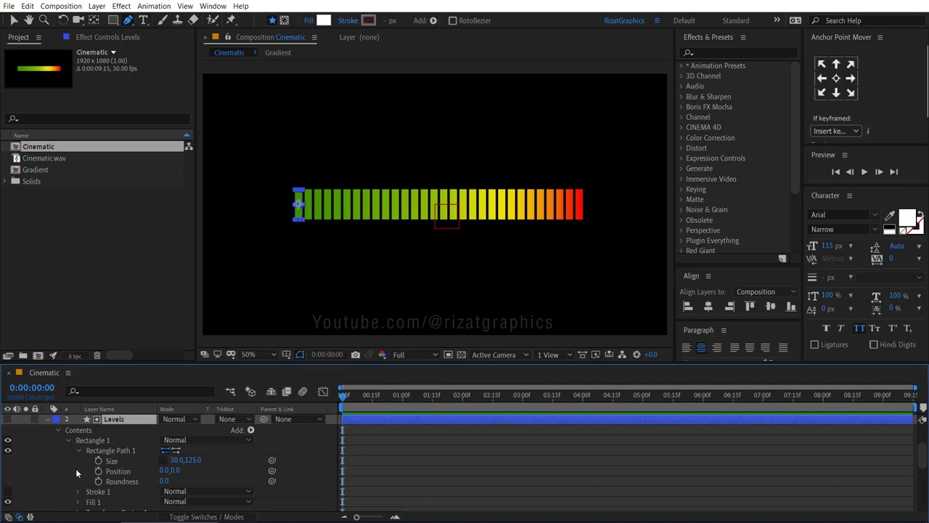
{"action": "scroll", "coordinate": [76, 468], "scroll_direction": "down", "scroll_amount": 4}
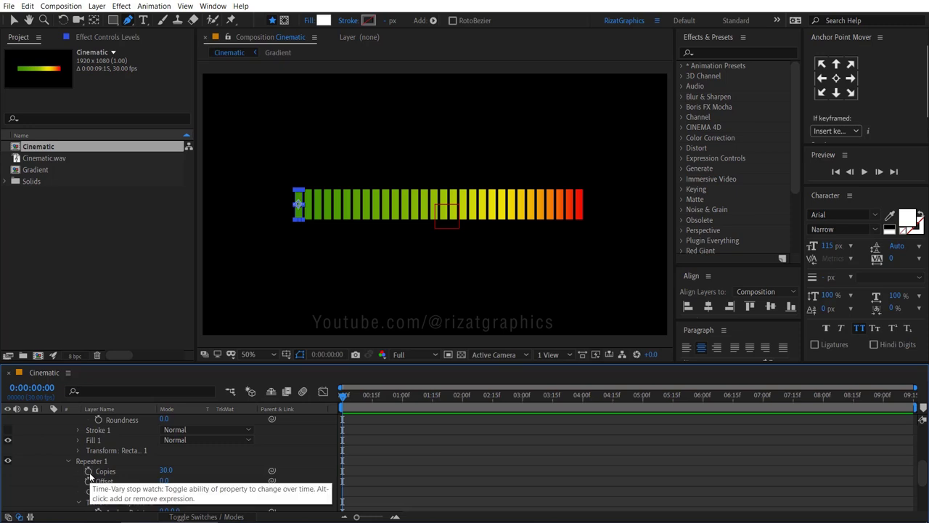
{"action": "left_click", "coordinate": [89, 471], "text": "alt"}
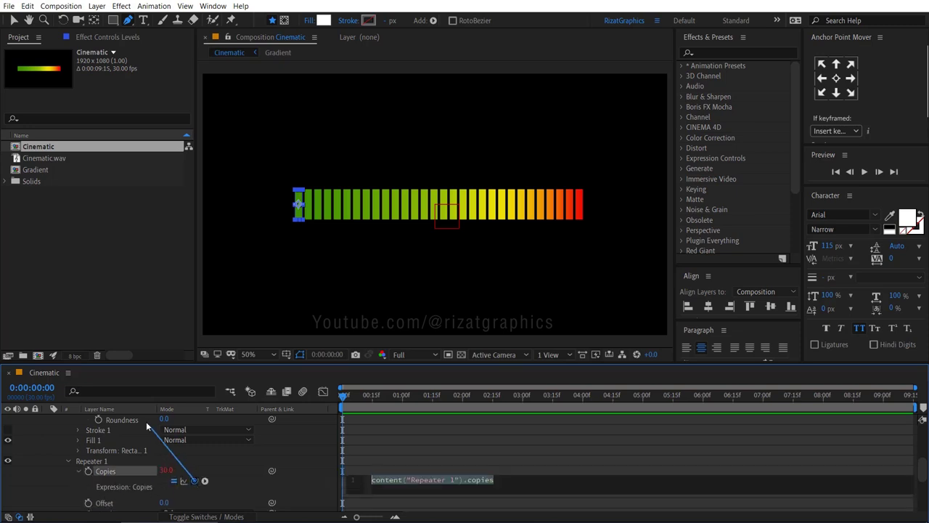
{"action": "left_click_drag", "start_coordinate": [145, 425], "coordinate": [130, 449]}
{"action": "left_click", "coordinate": [402, 475]}
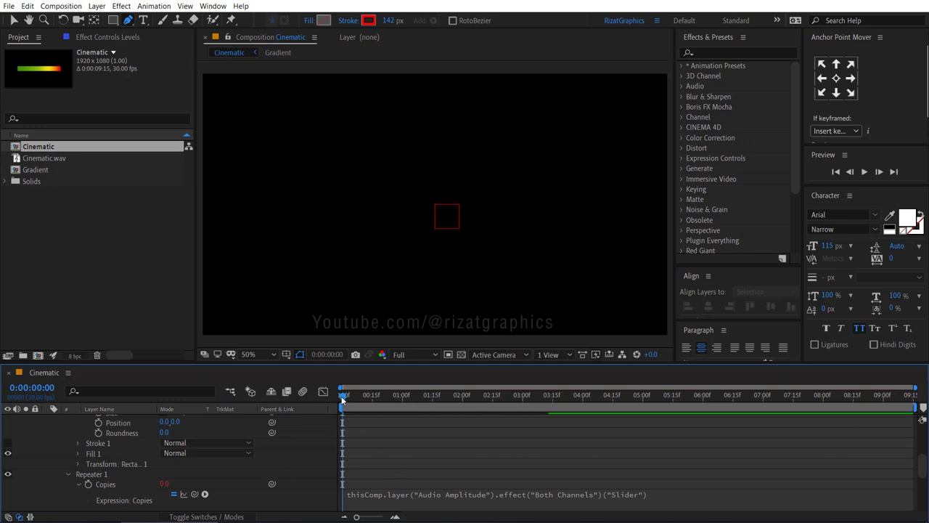
- Play the composition, stop, and scrub back to about 2 seconds to inspect the bars
{"action": "left_click", "coordinate": [864, 172]}
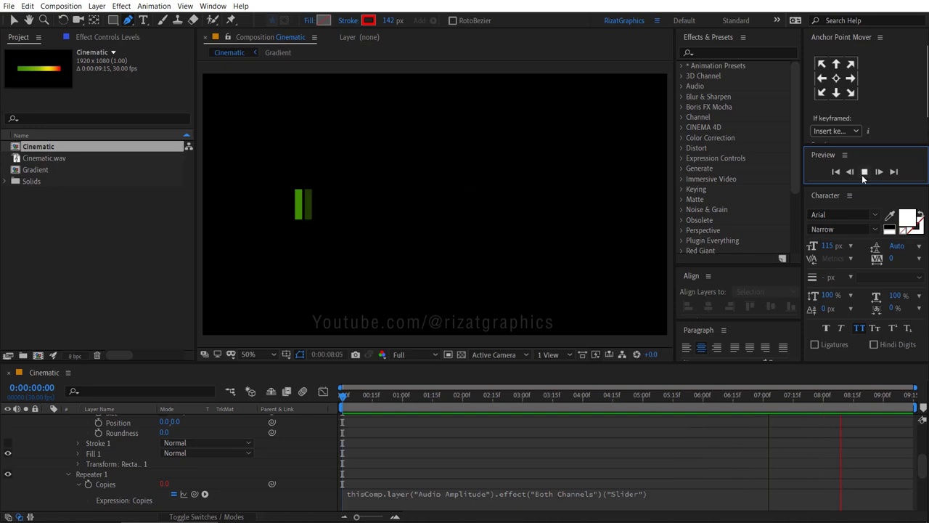
{"action": "left_click", "coordinate": [863, 173]}
{"action": "left_click_drag", "start_coordinate": [842, 397], "coordinate": [467, 392]}
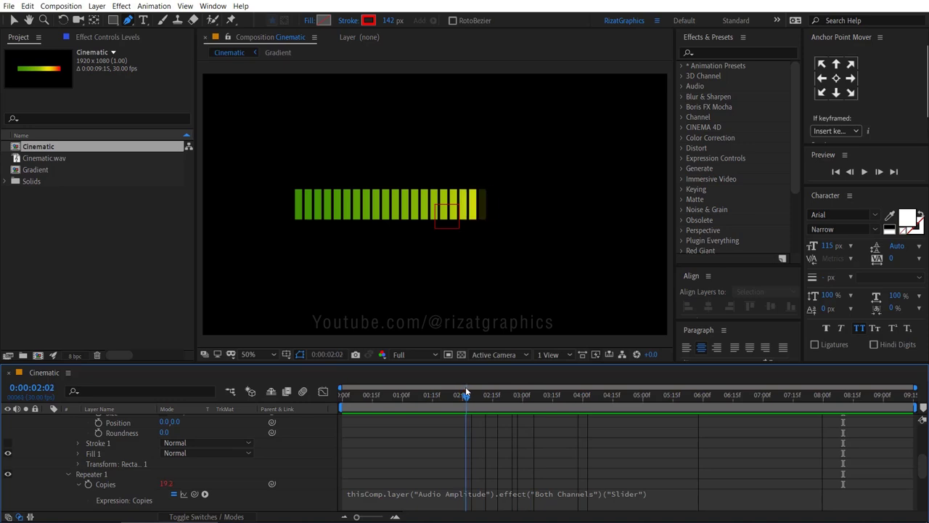
- Set the Levels Rectangle 1 path Roundness to 20 so the gradient bars get rounded ends
{"action": "left_click", "coordinate": [69, 473]}
{"action": "left_click", "coordinate": [70, 454]}
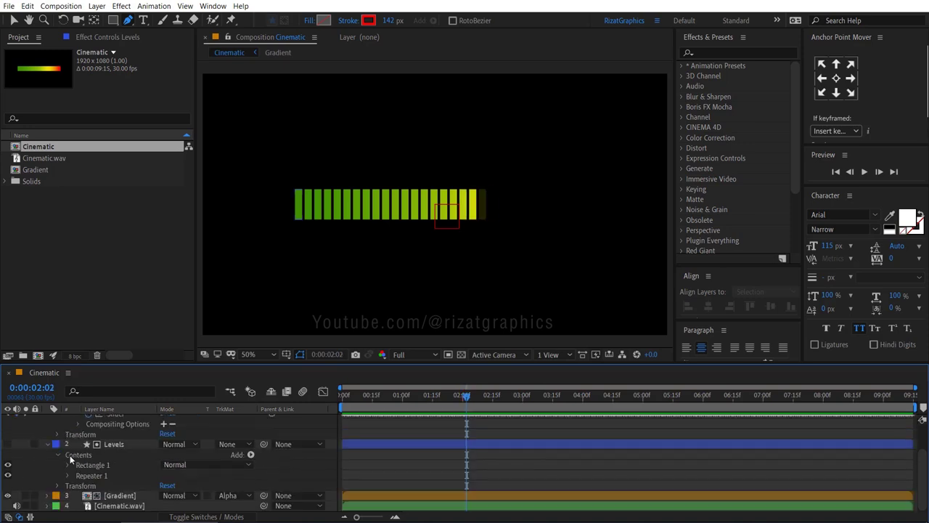
{"action": "left_click", "coordinate": [68, 465]}
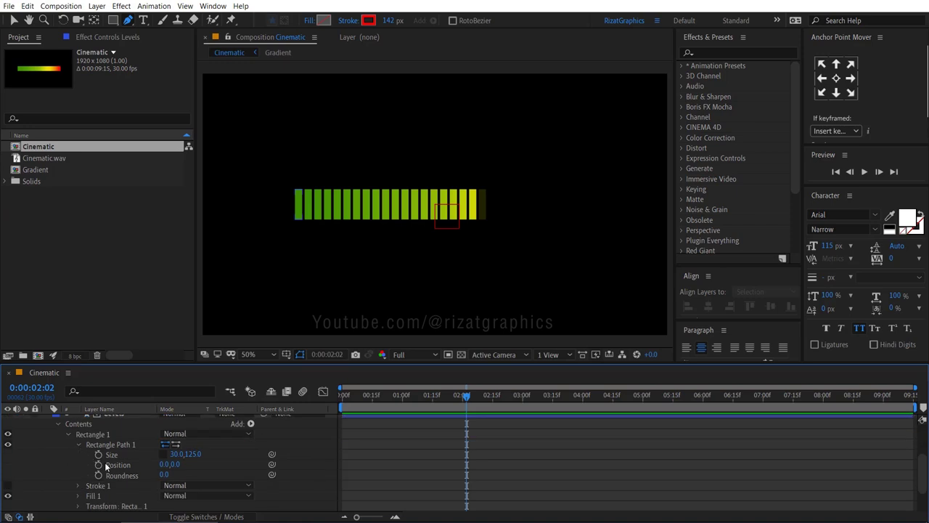
{"action": "left_click", "coordinate": [167, 474]}
{"action": "type", "text": "5"}
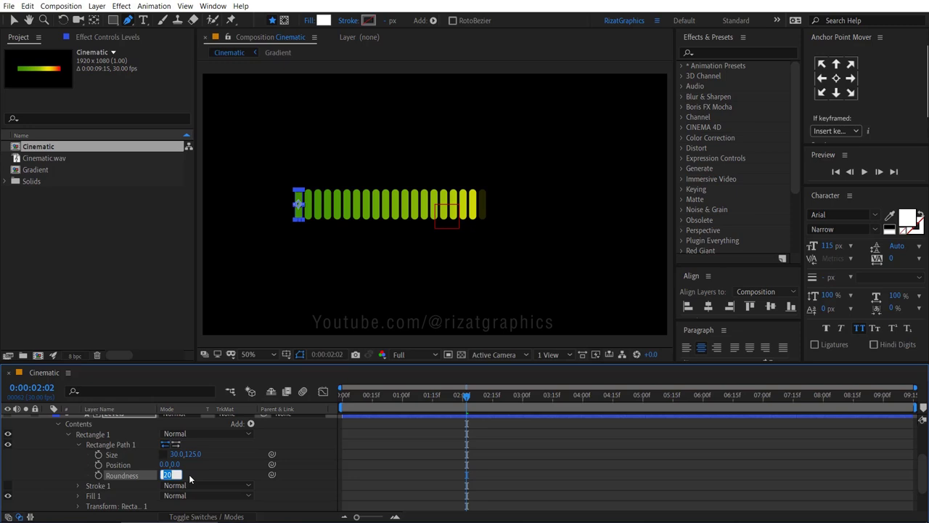
{"action": "left_click", "coordinate": [188, 474]}
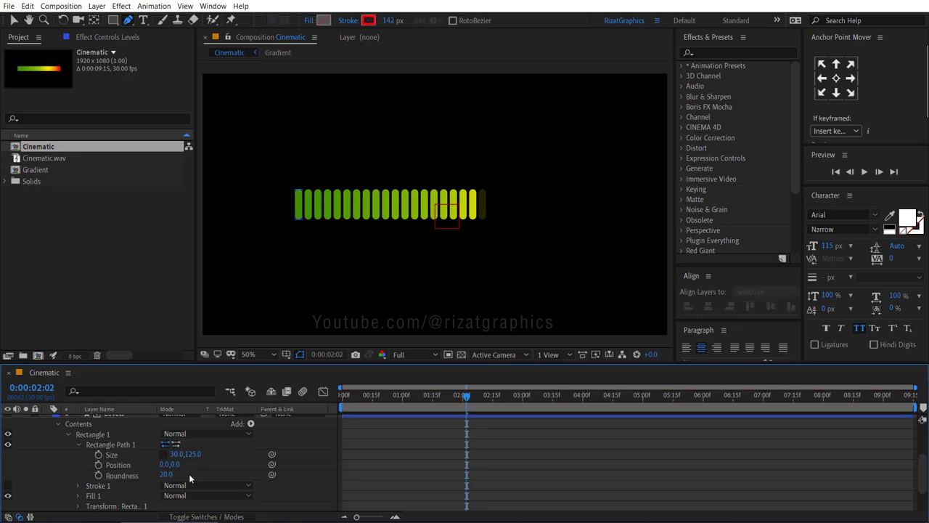
{"action": "left_click", "coordinate": [58, 424]}
- Collapse the Levels and Audio Amplitude layers and play the Cinematic composition from frame 0
{"action": "left_click", "coordinate": [45, 464]}
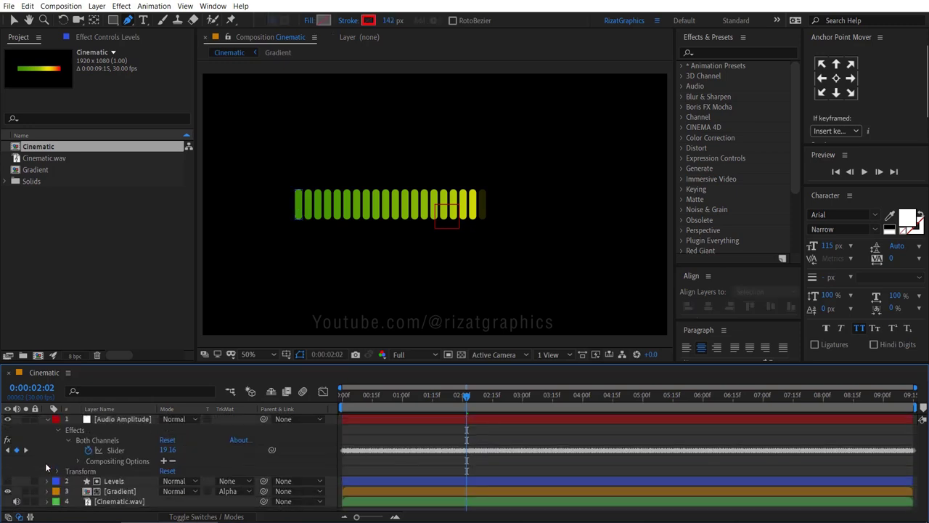
{"action": "left_click", "coordinate": [47, 419]}
{"action": "left_click_drag", "start_coordinate": [467, 395], "coordinate": [310, 391]}
{"action": "left_click", "coordinate": [863, 172]}
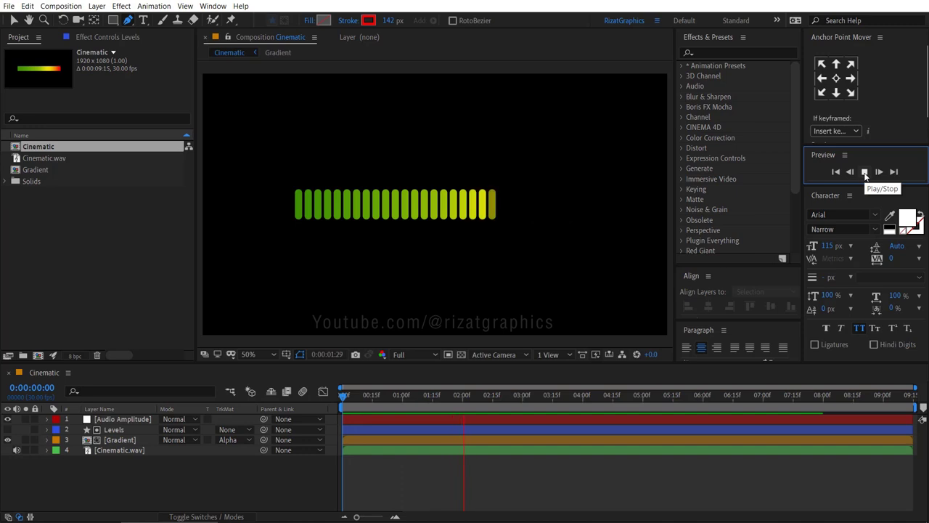